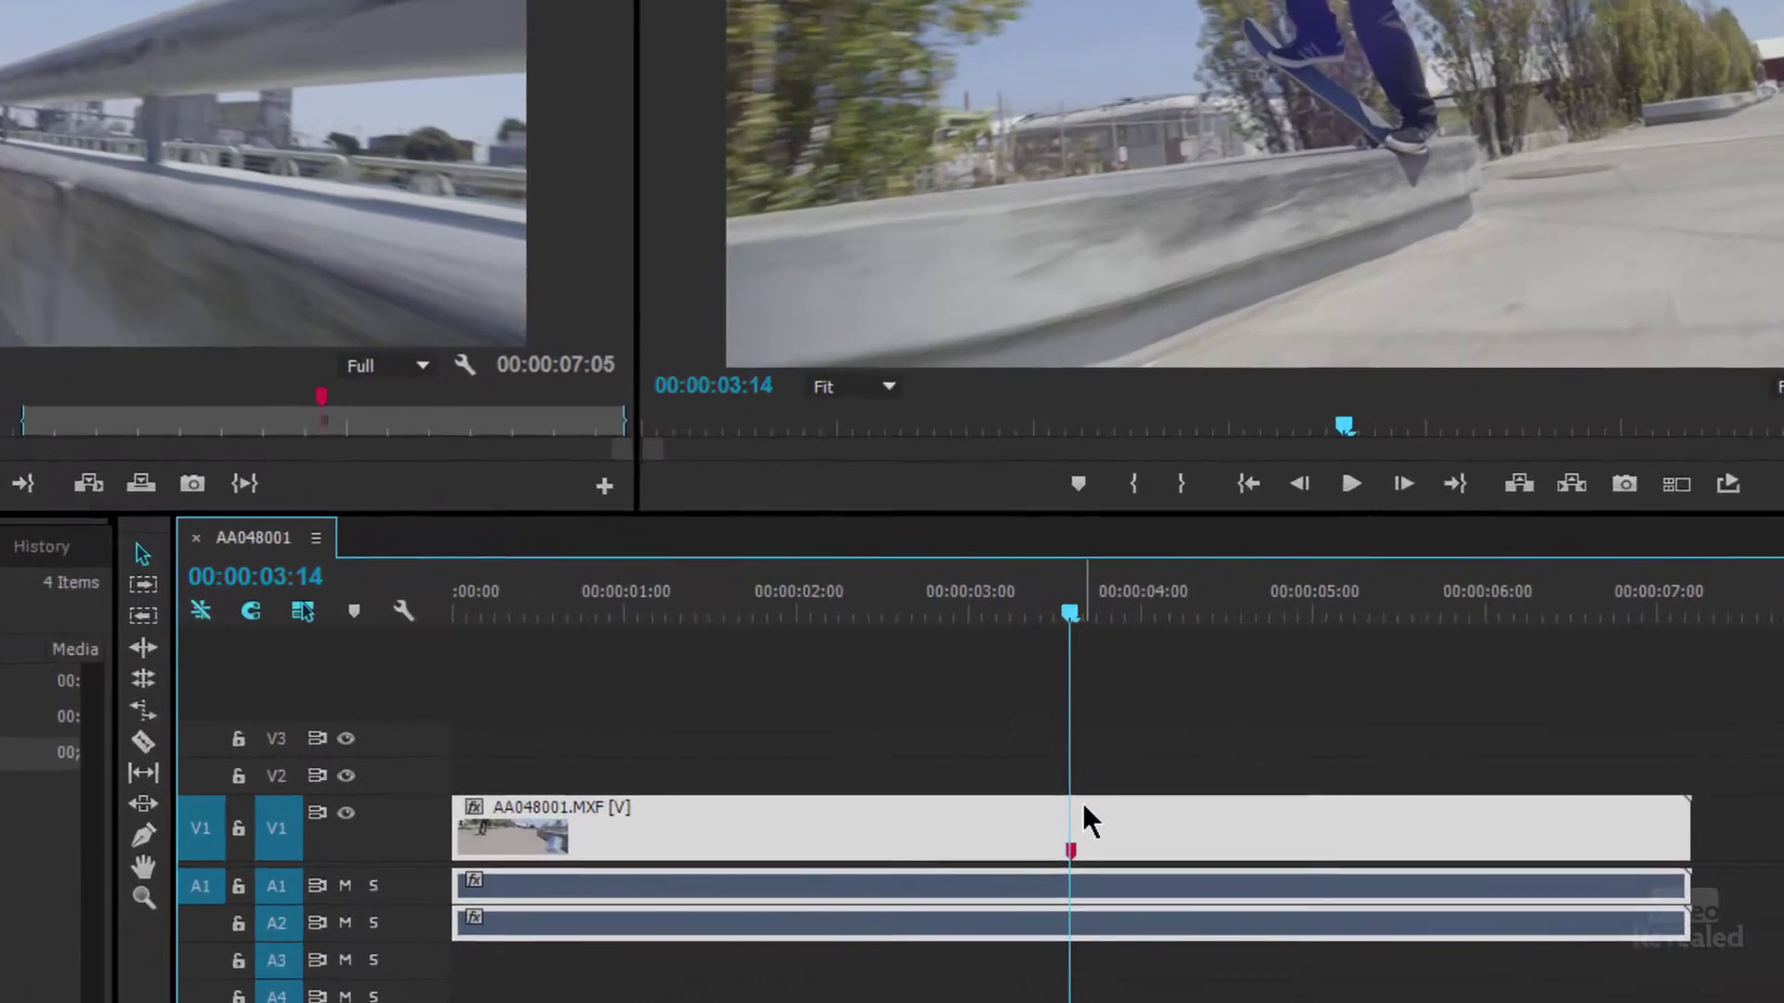
Turn on Hold On at time 00:00:03:14 for the skateboard clip and scrub to preview the held frame
right_click(1170, 781)
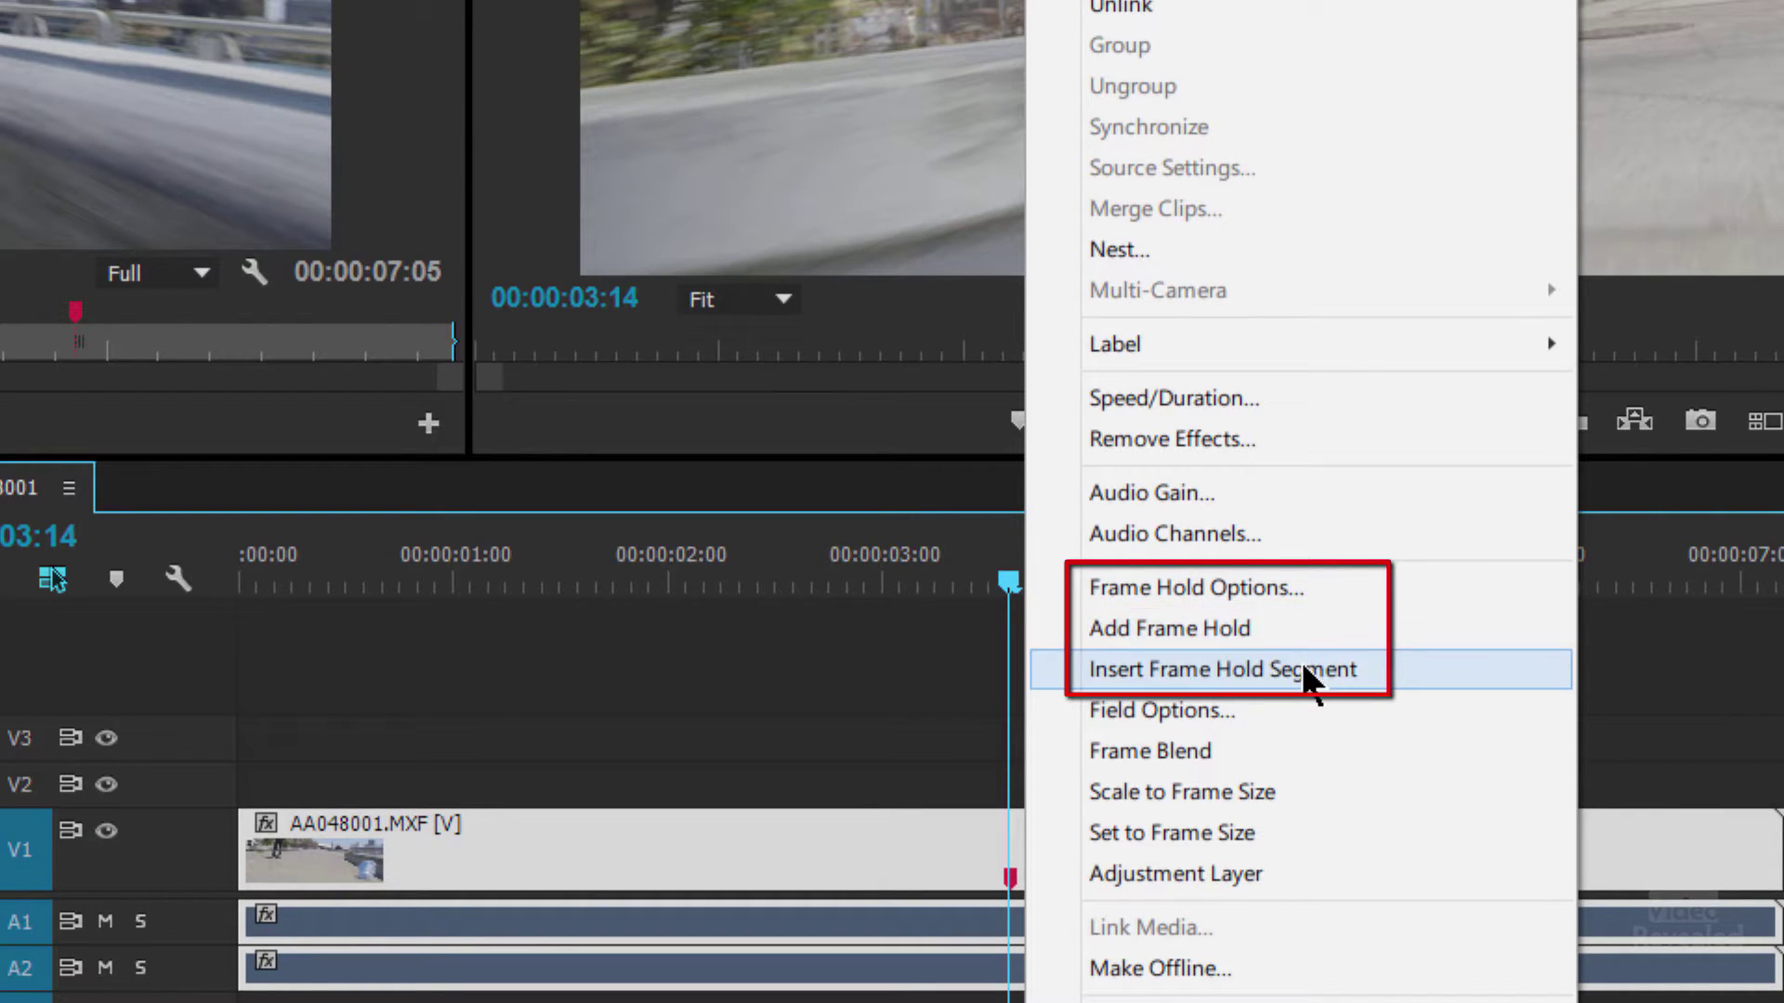
click(1253, 587)
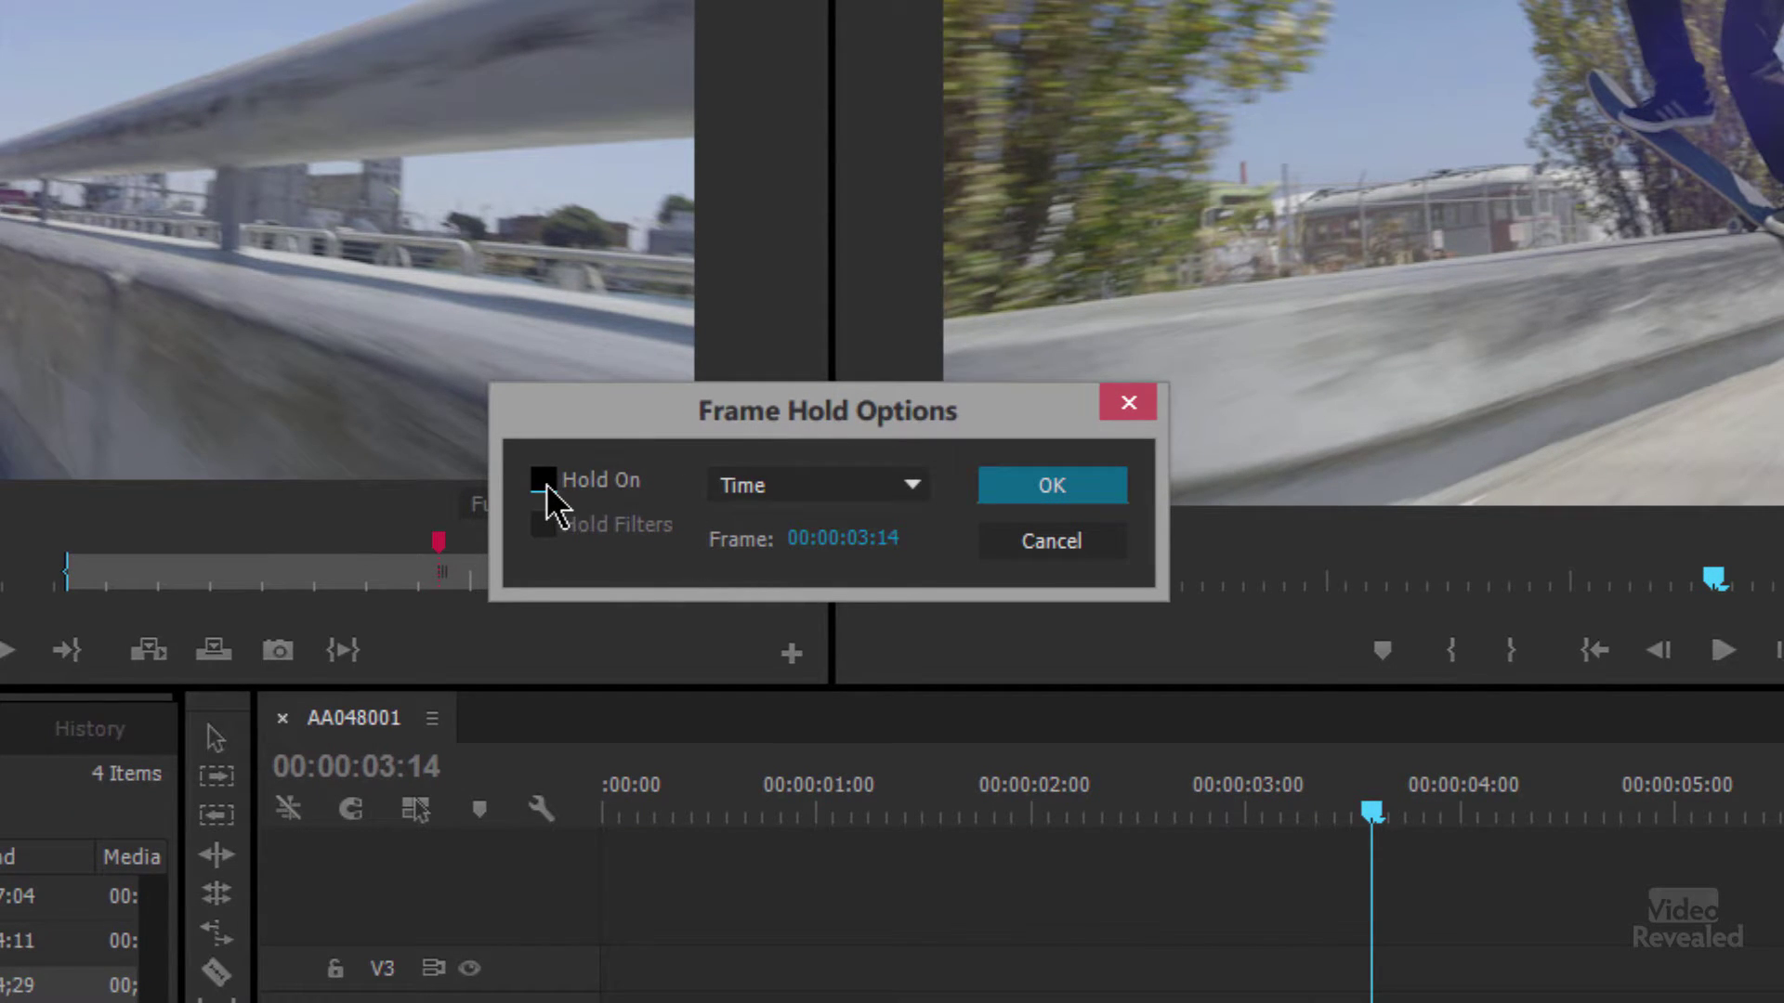
click(1078, 485)
drag(1371, 812, 1176, 662)
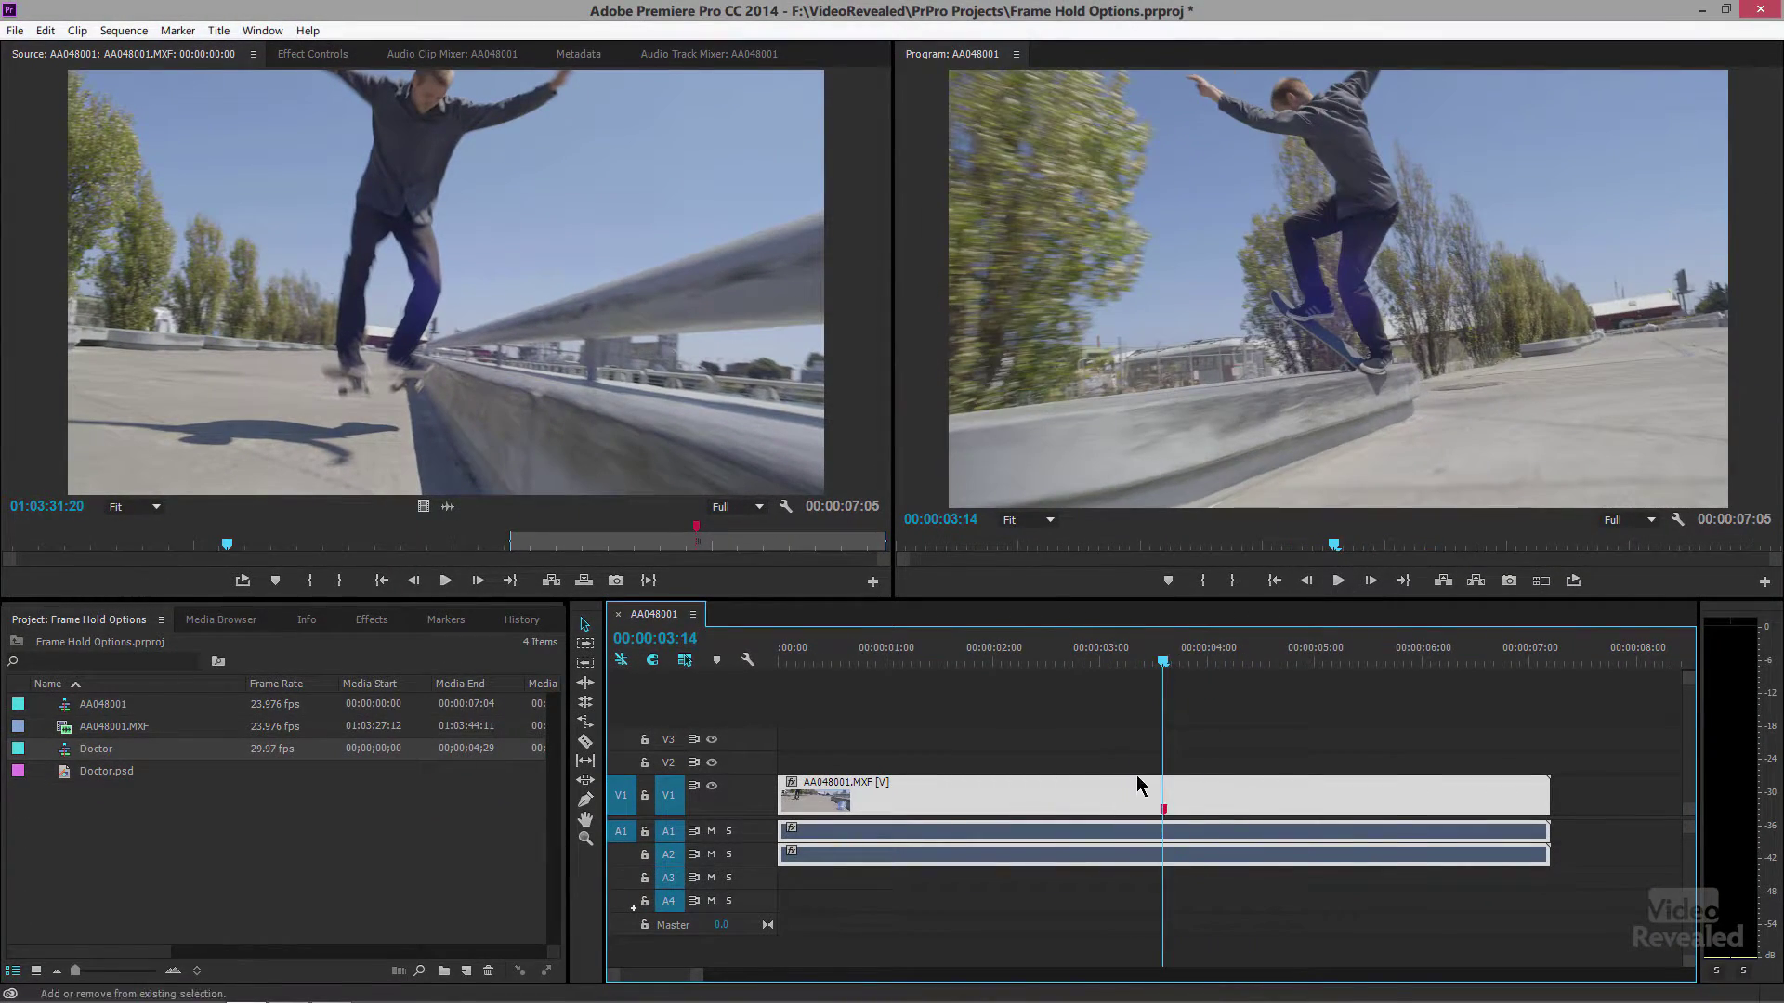
right_click(1141, 785)
Set the clip's frame hold to freeze on the frame at 00:00:00:17
click(1179, 666)
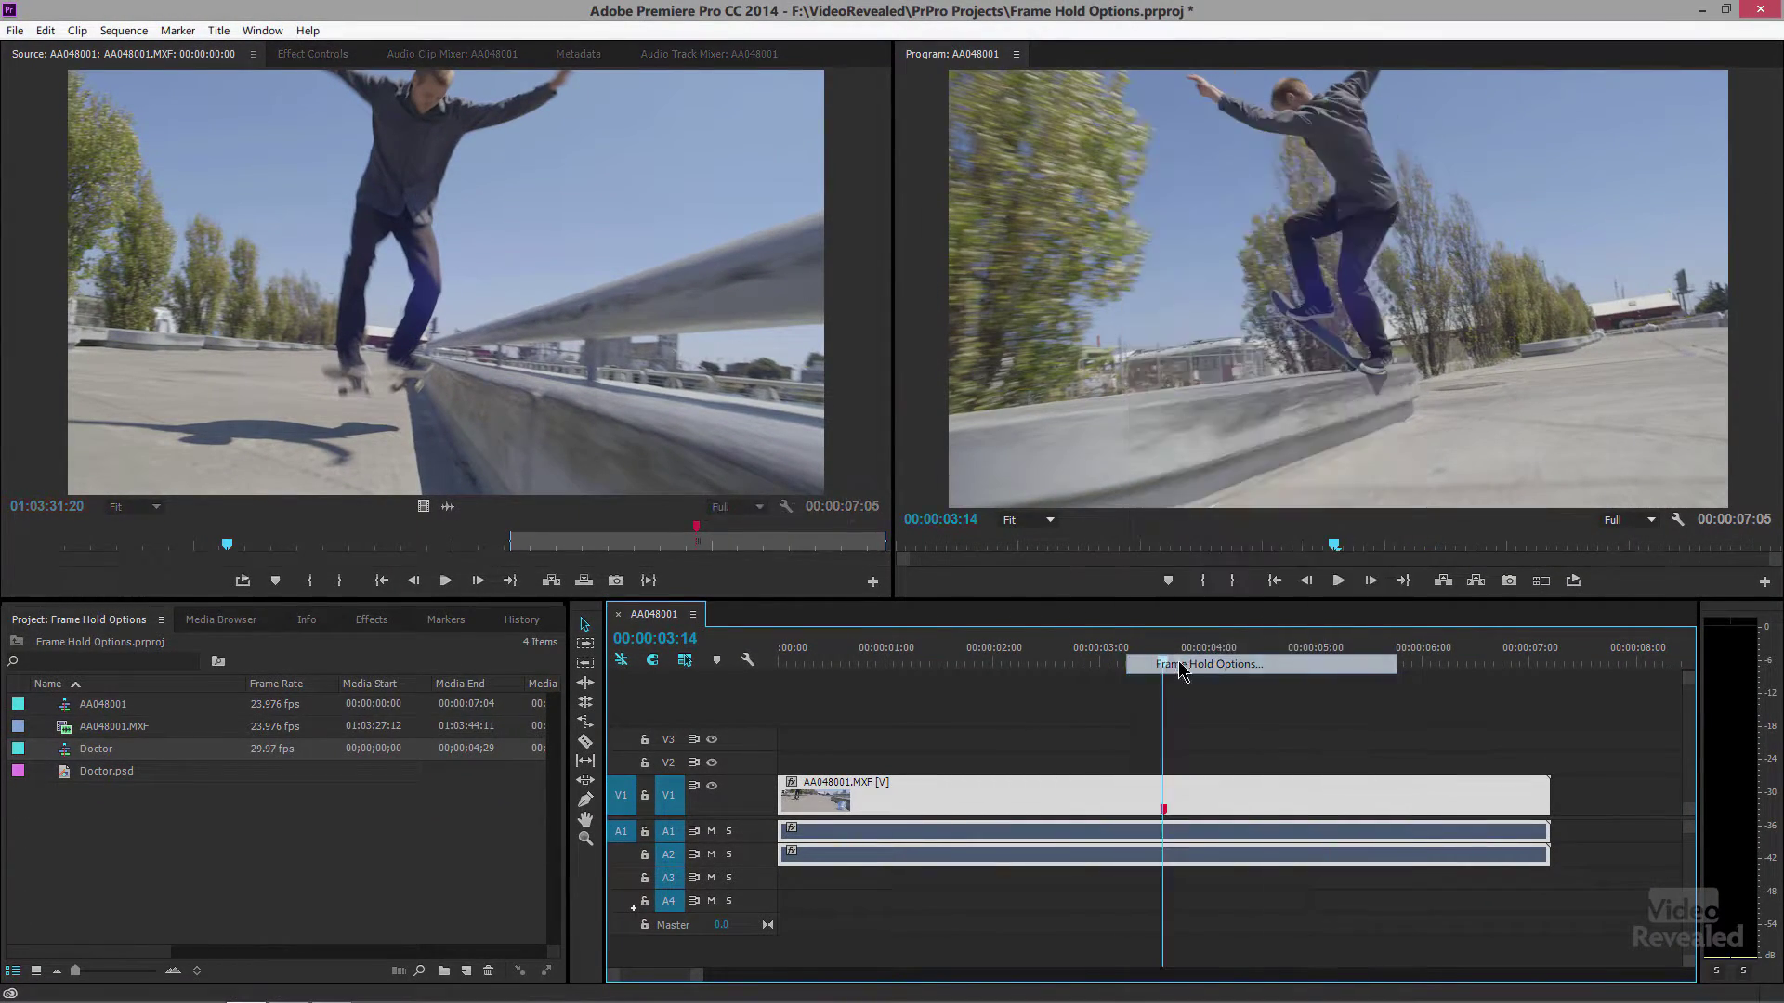
click(981, 491)
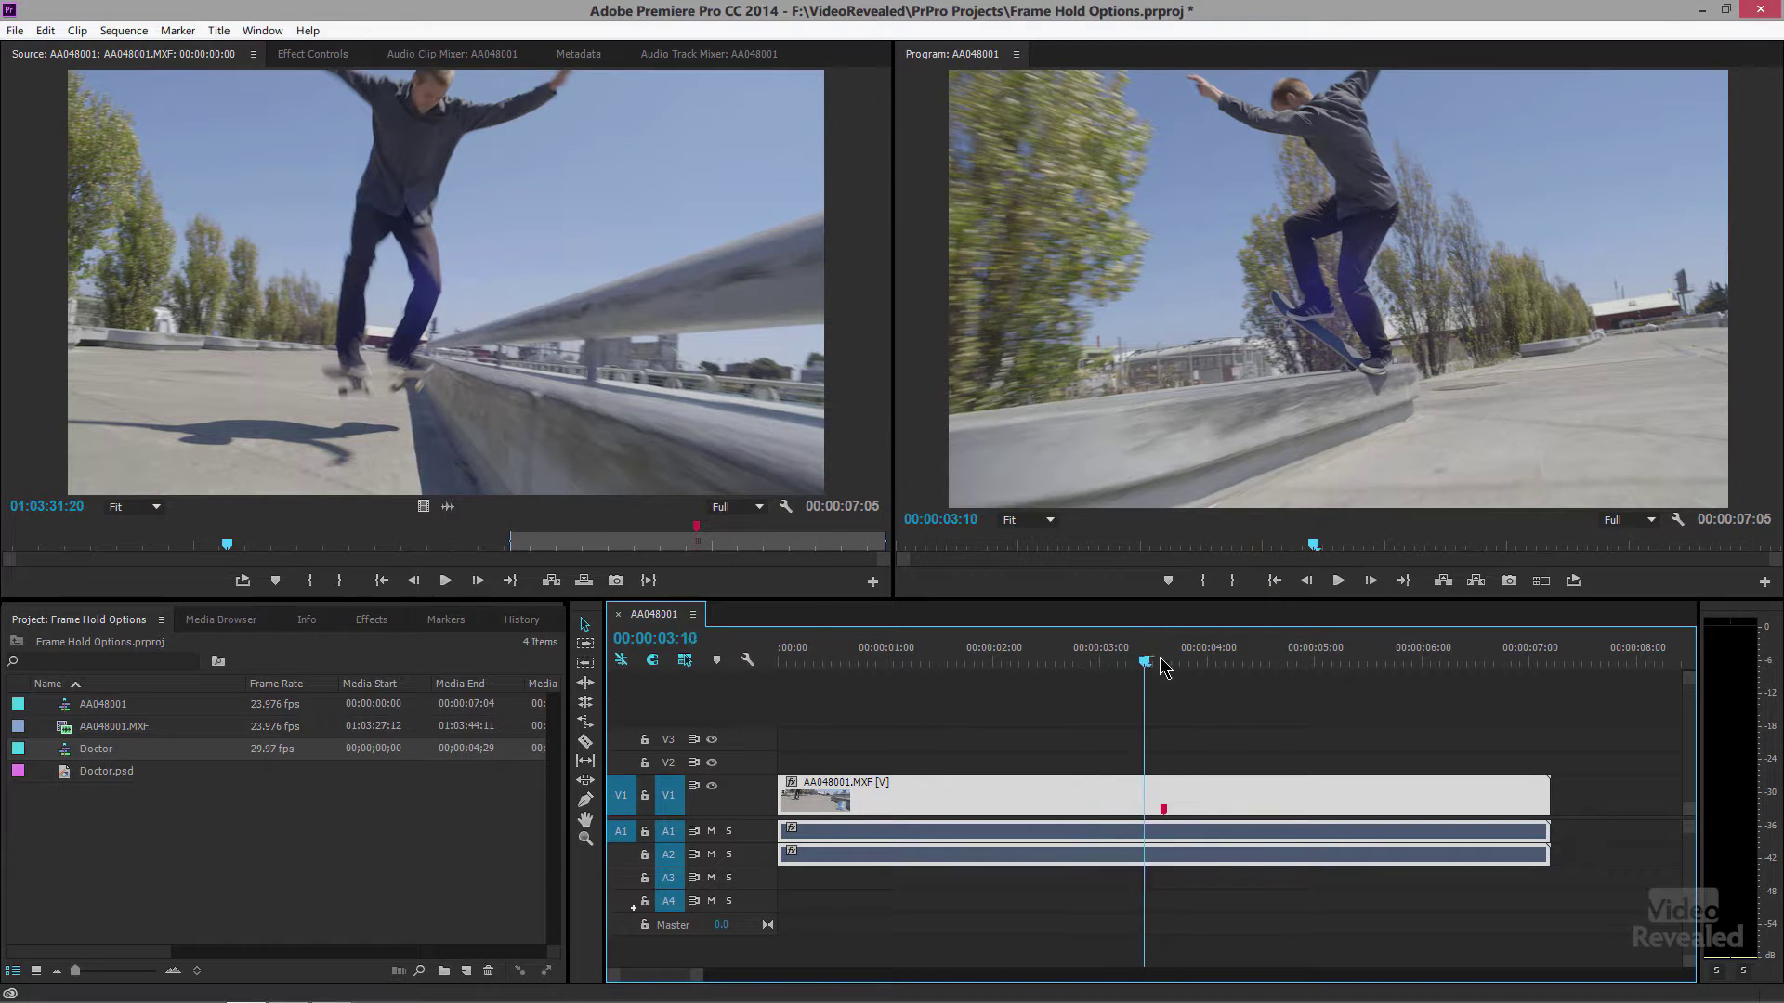
right_click(1094, 796)
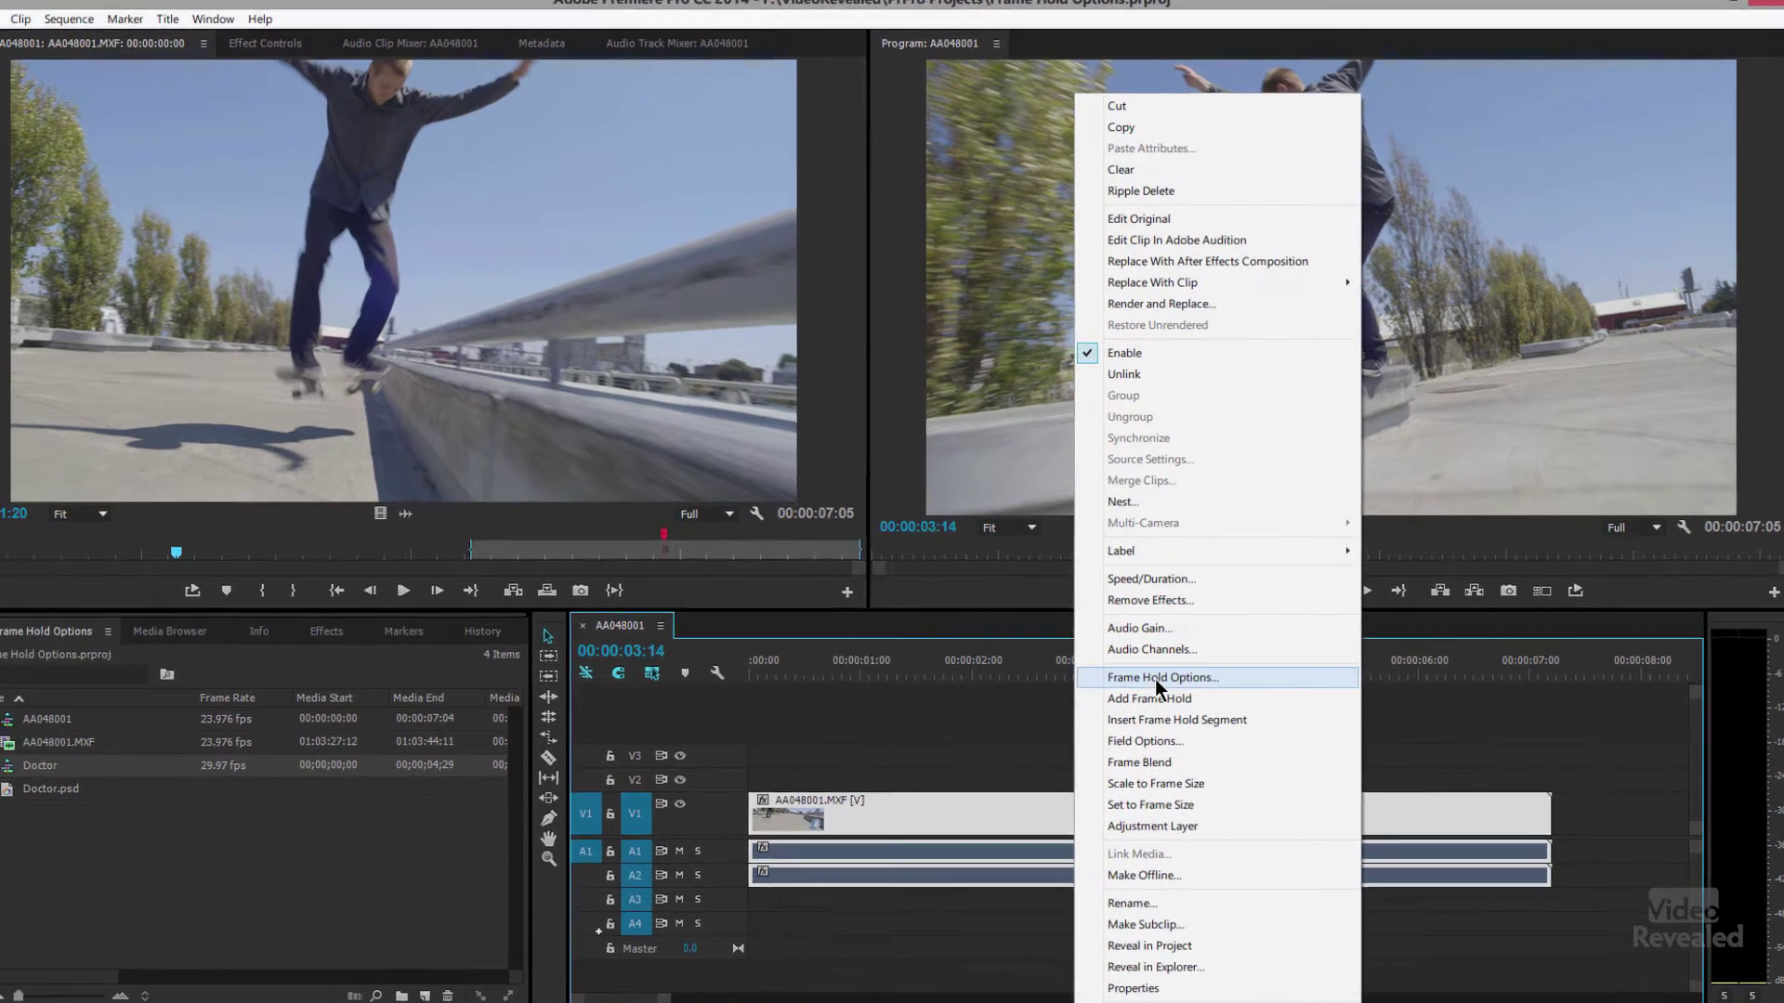
click(1161, 677)
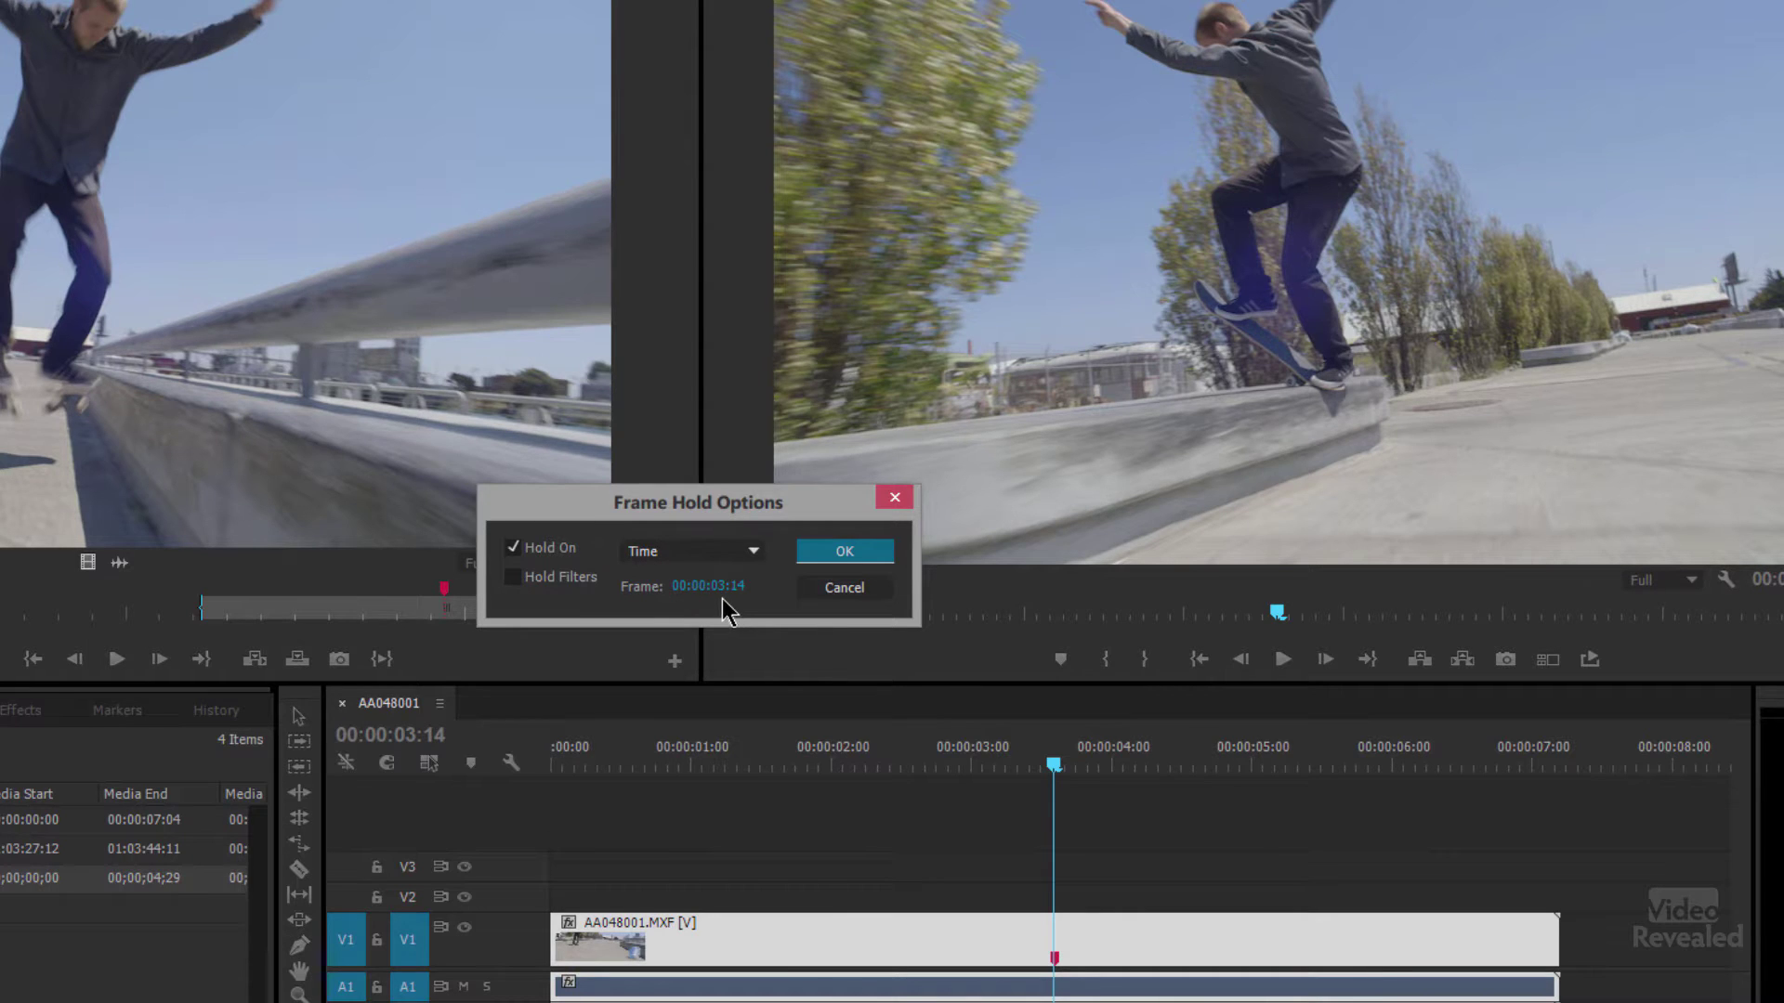
click(843, 553)
Move the playhead back to 00:00:03:14
click(929, 767)
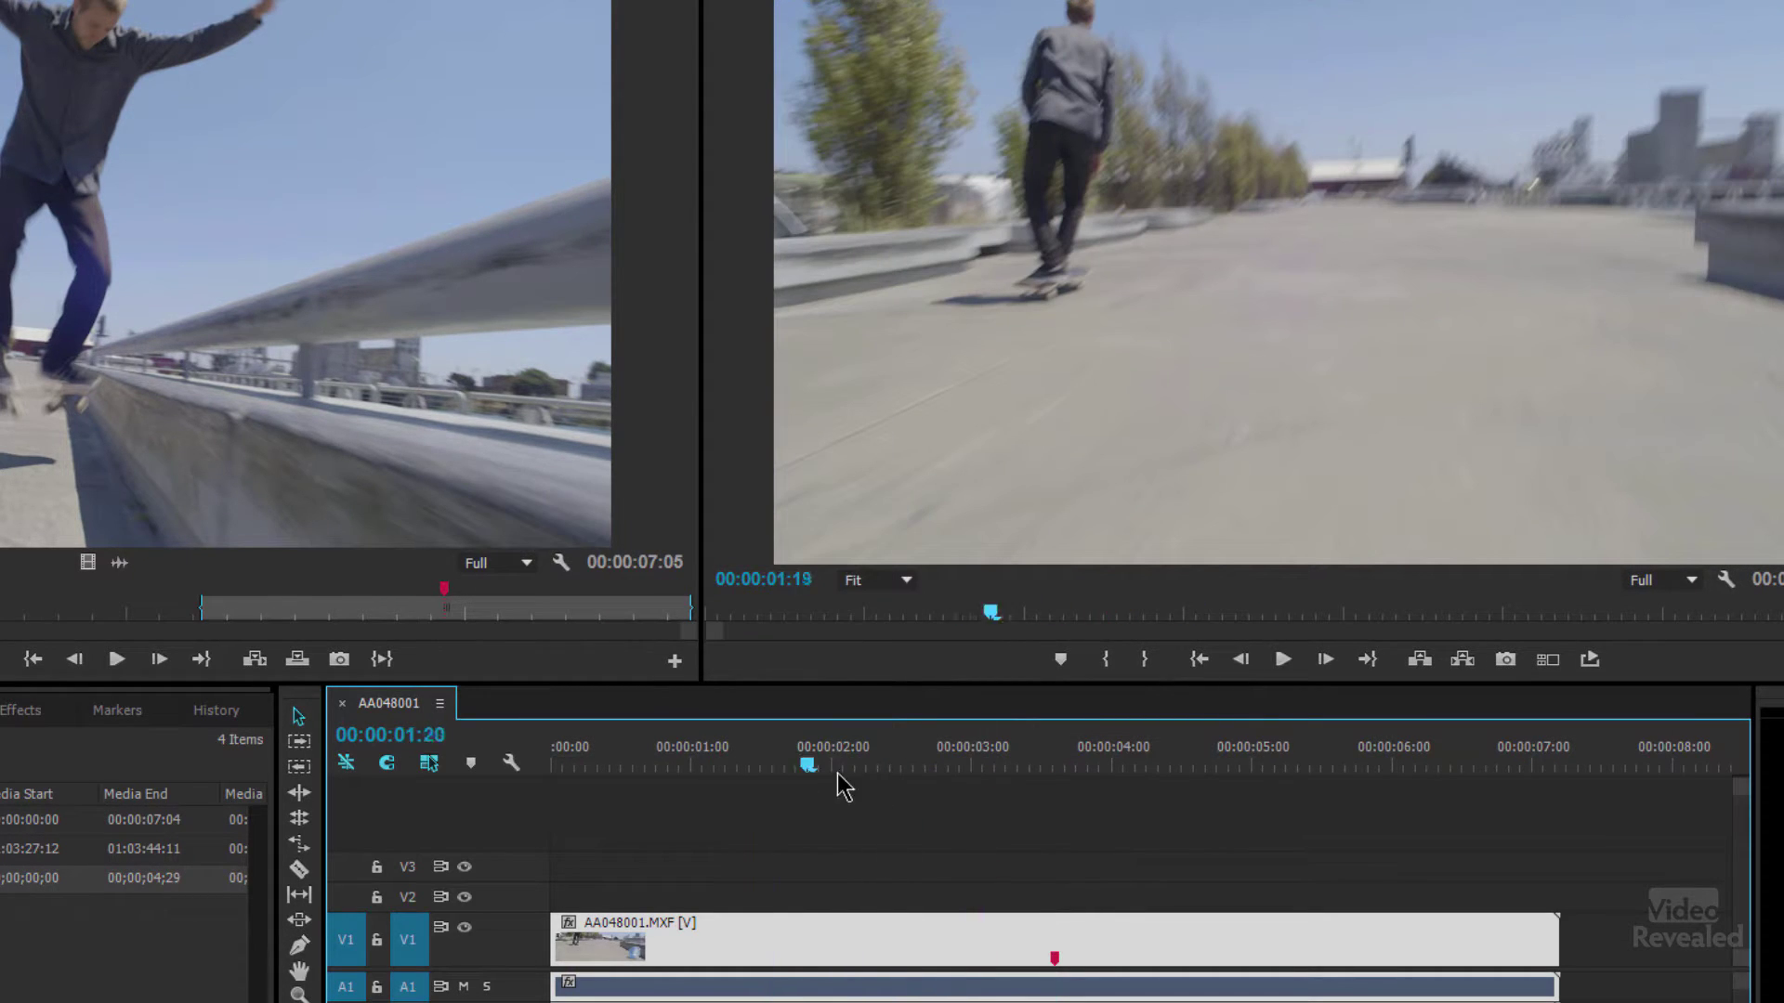
drag(950, 773, 1054, 767)
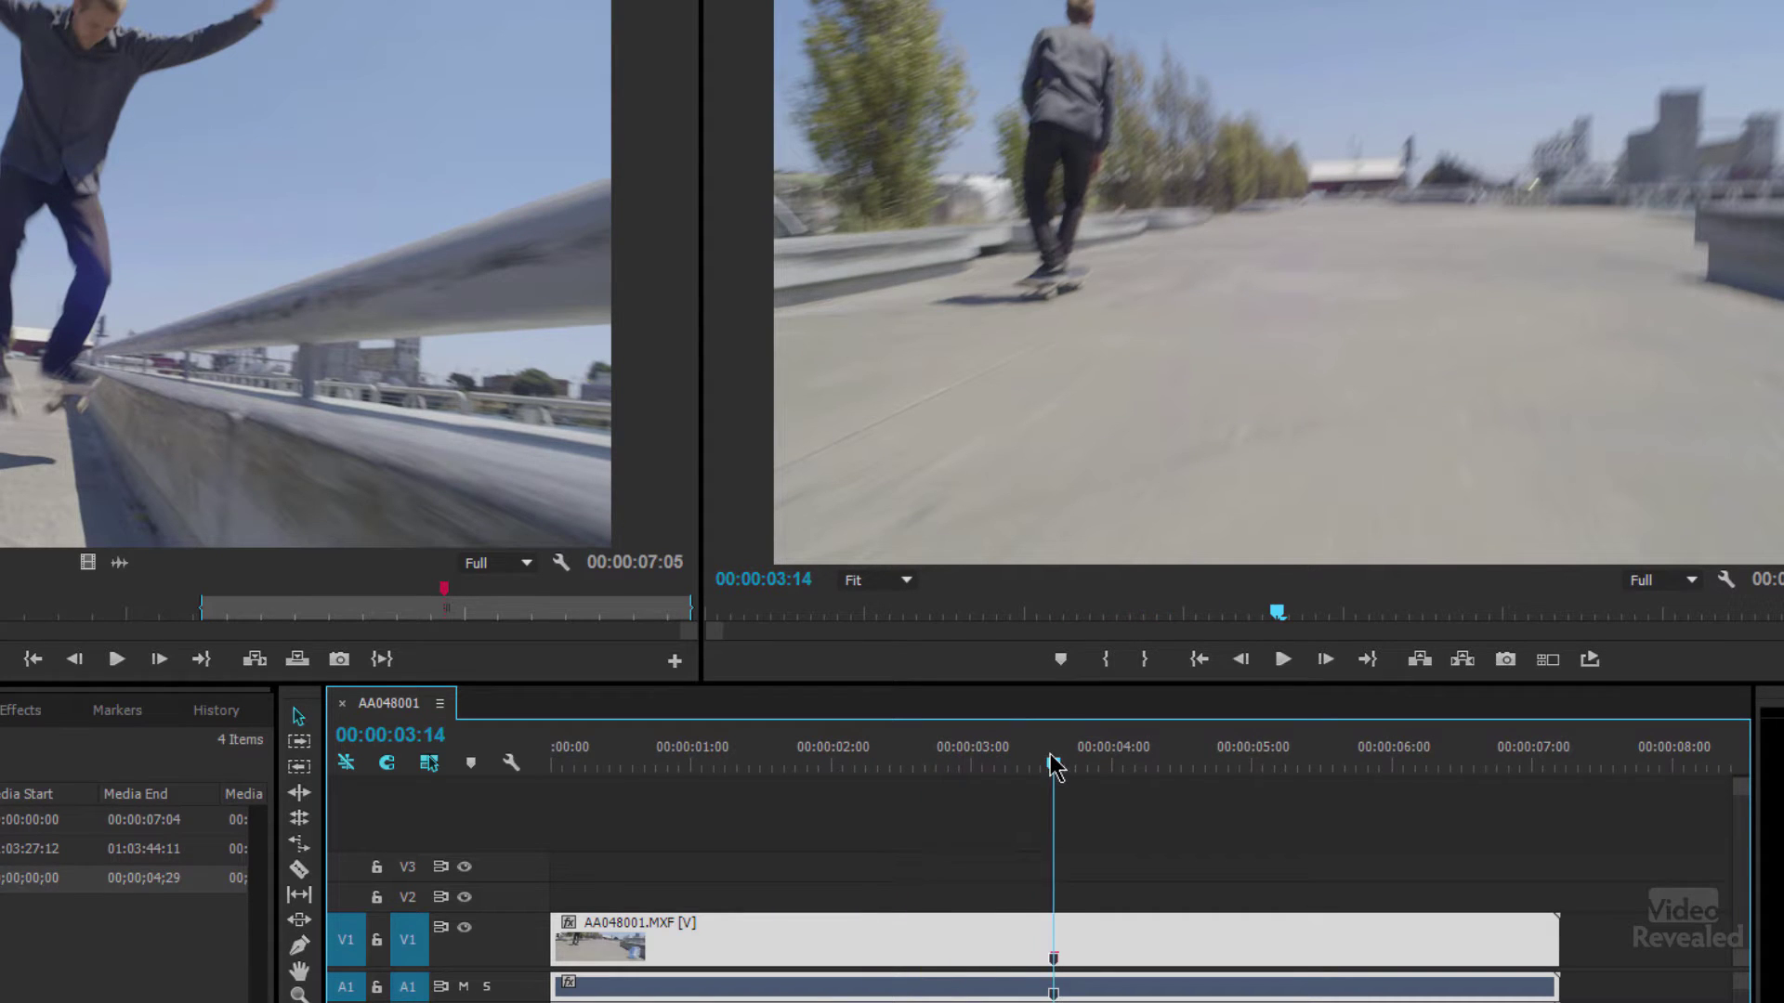
right_click(919, 913)
Make the clip hold on its In Point and scrub to the clip end at 00:00:07:04
click(999, 763)
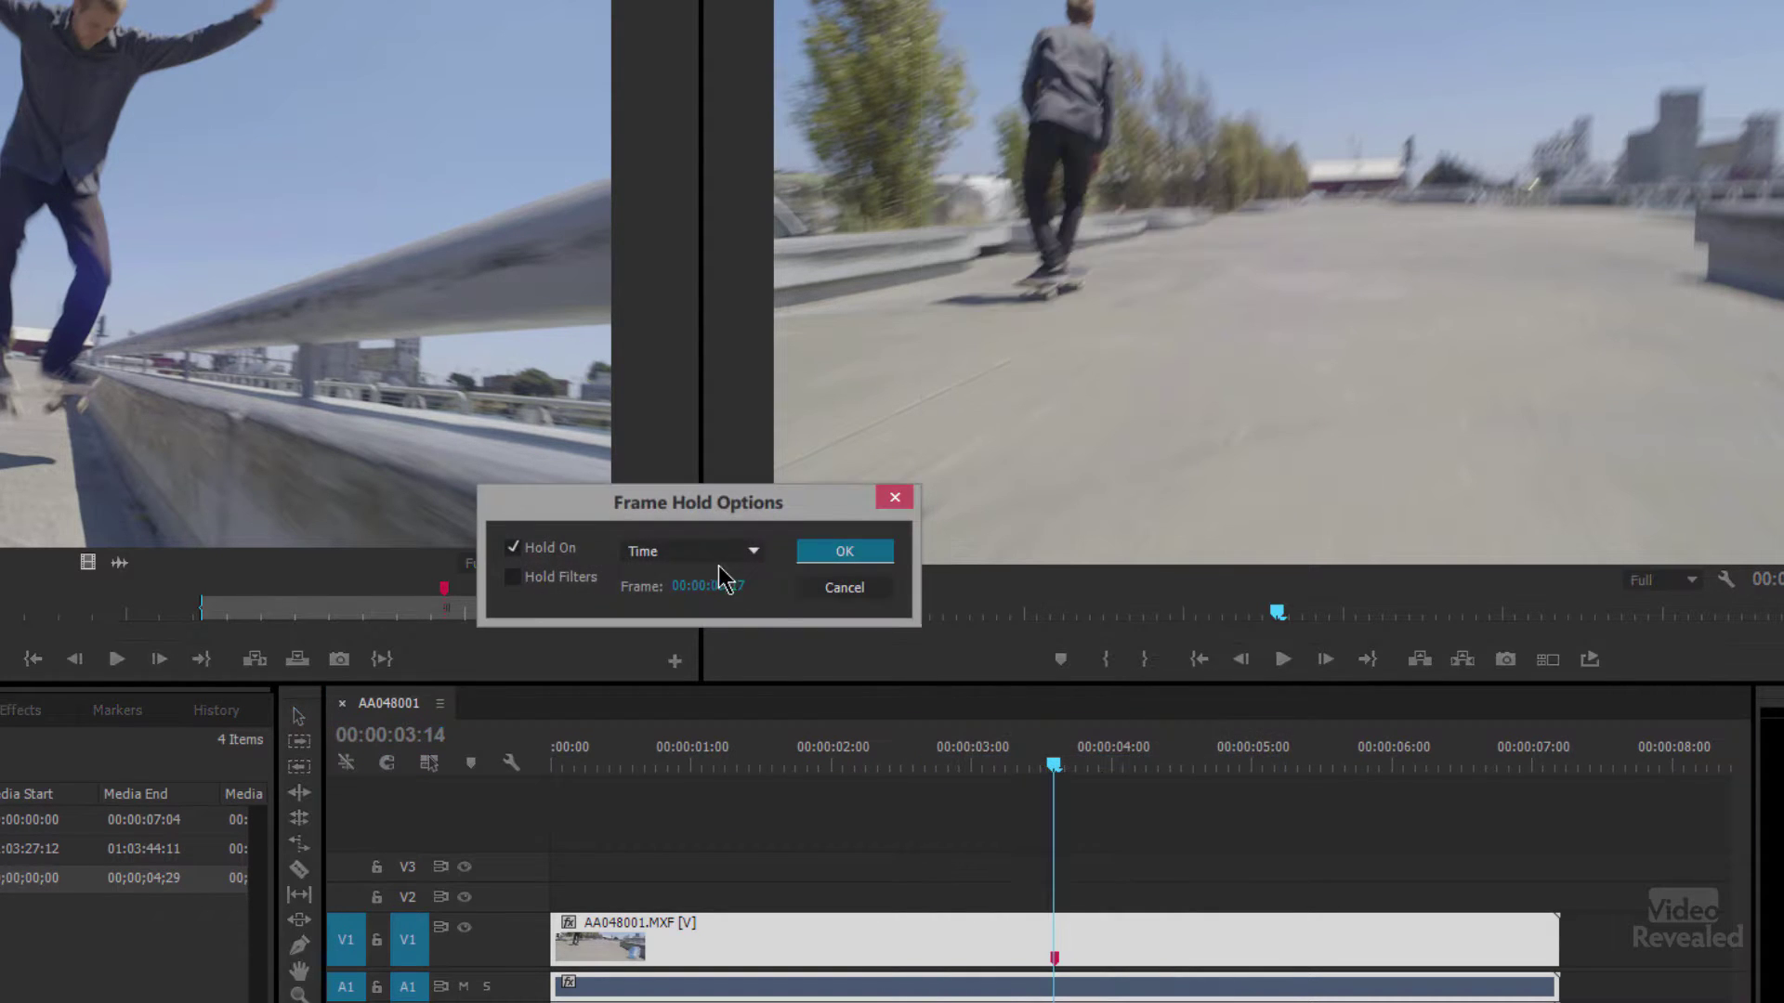
click(717, 552)
click(706, 606)
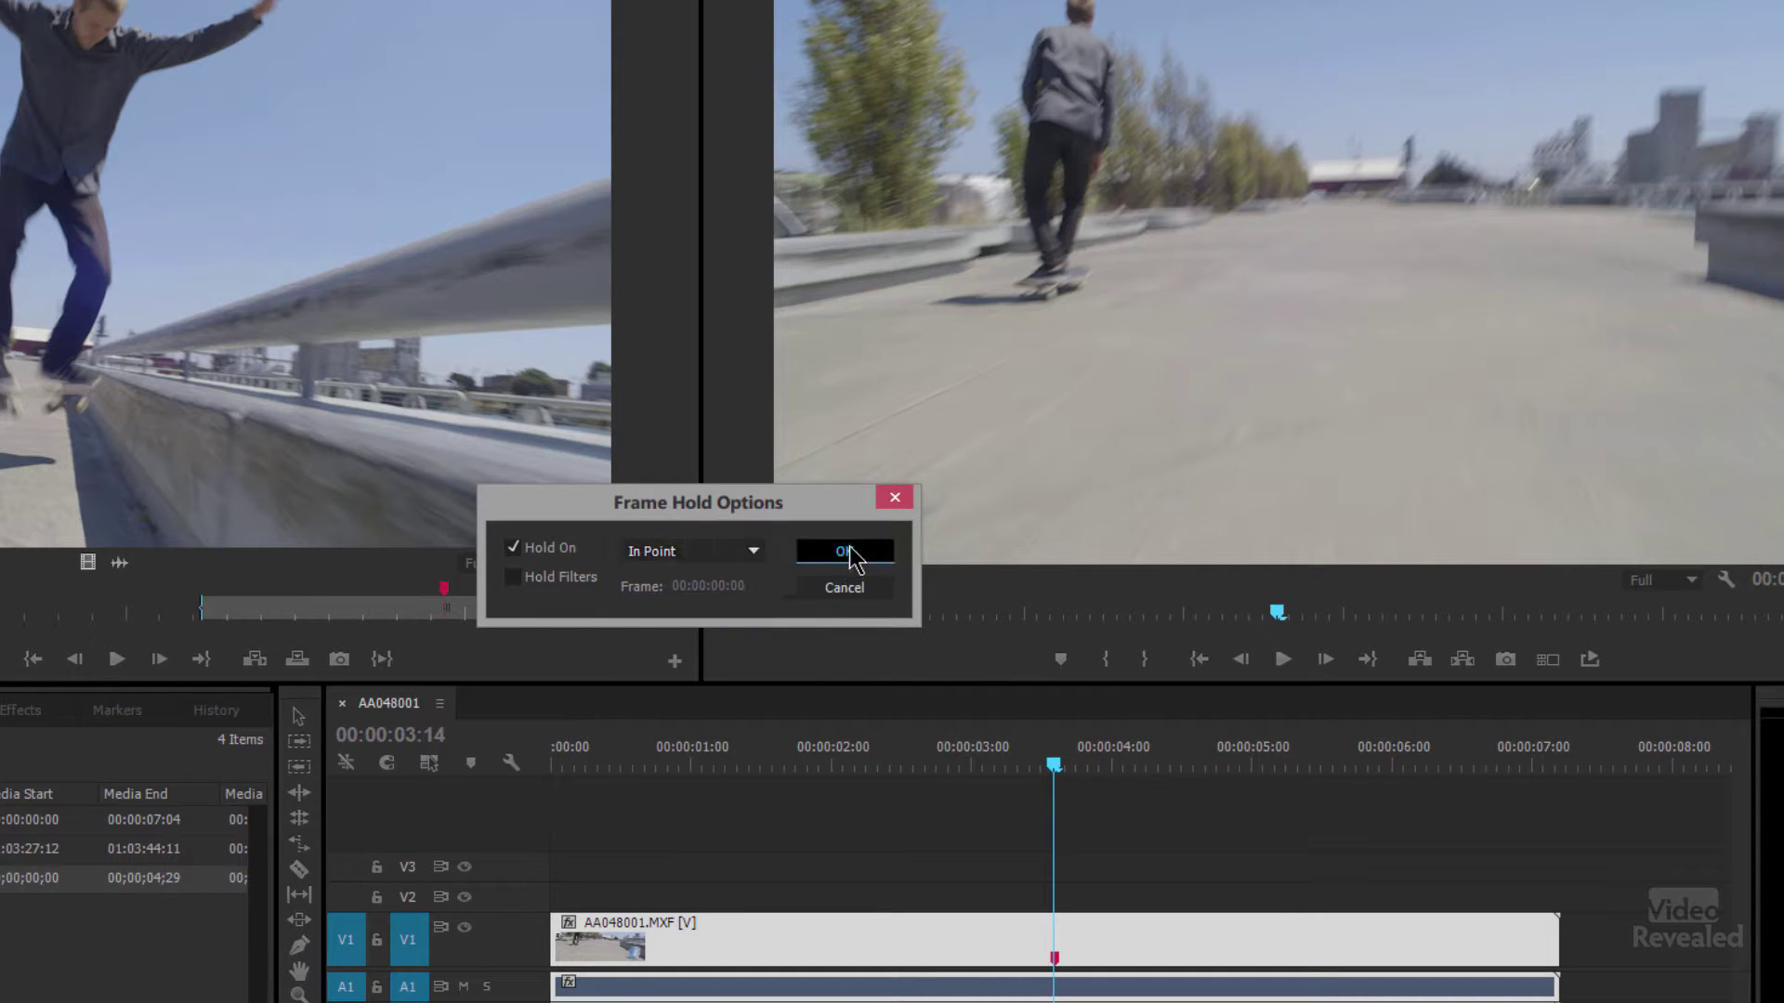
click(844, 551)
key(Home)
drag(744, 768, 1268, 725)
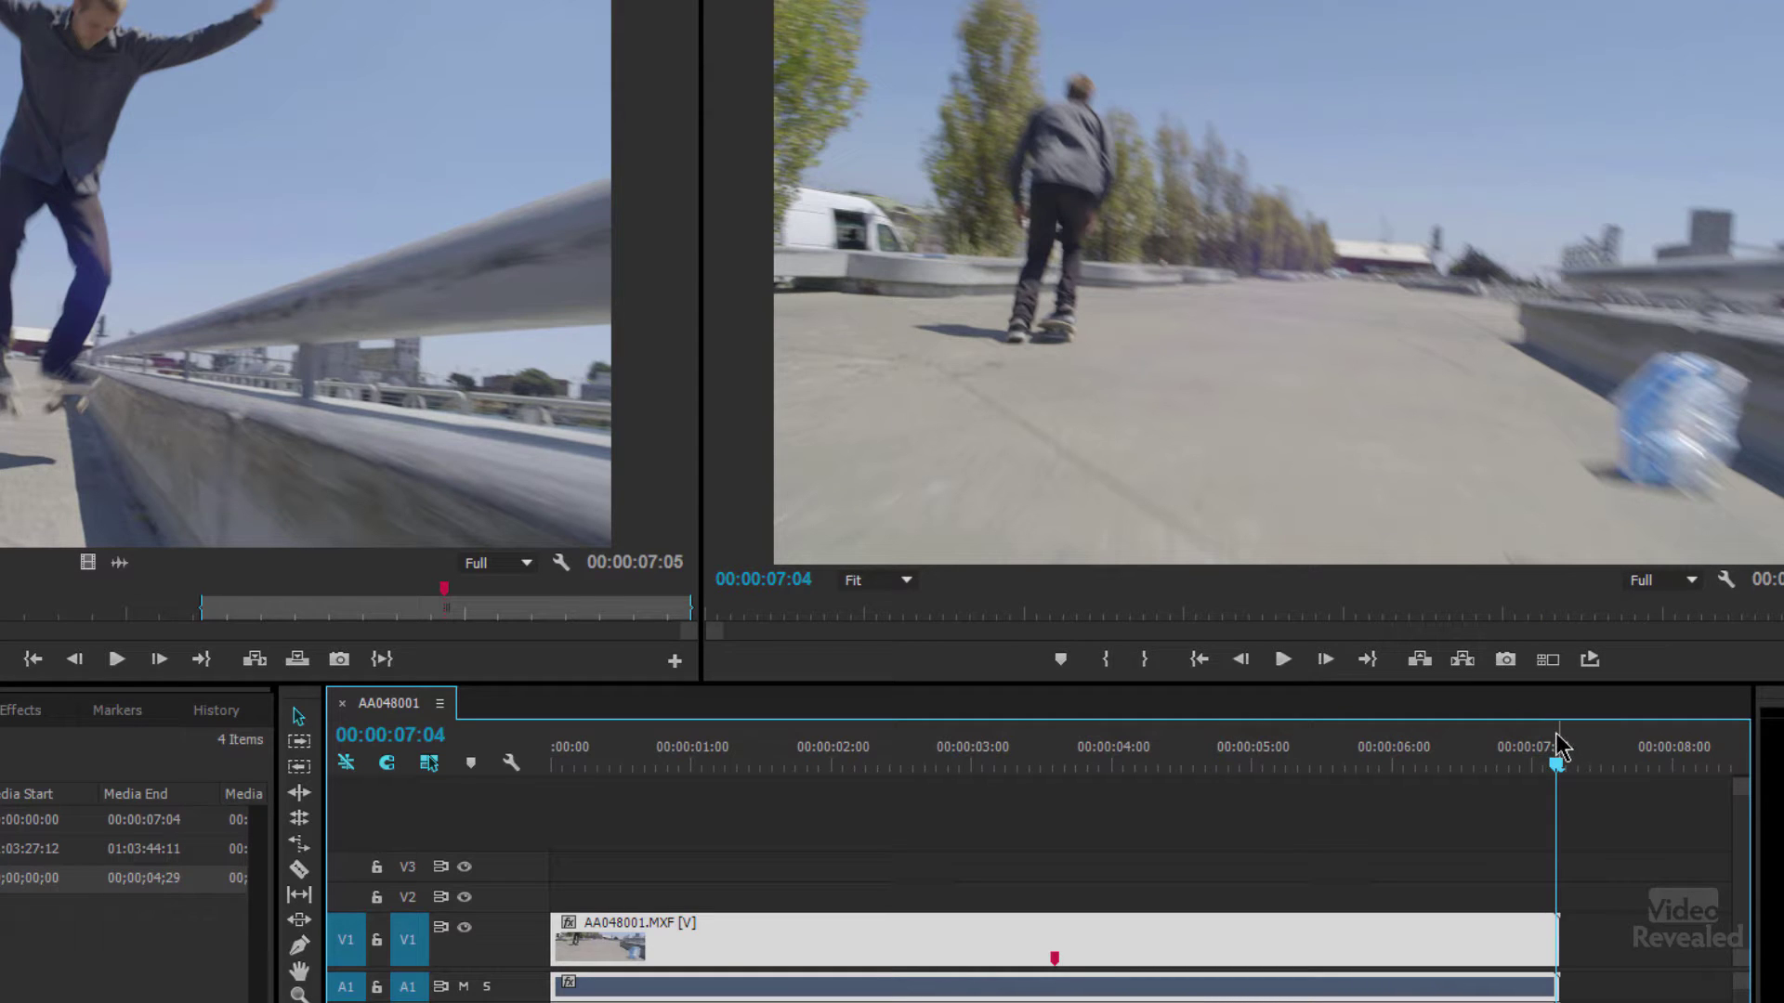
drag(1561, 744, 1559, 748)
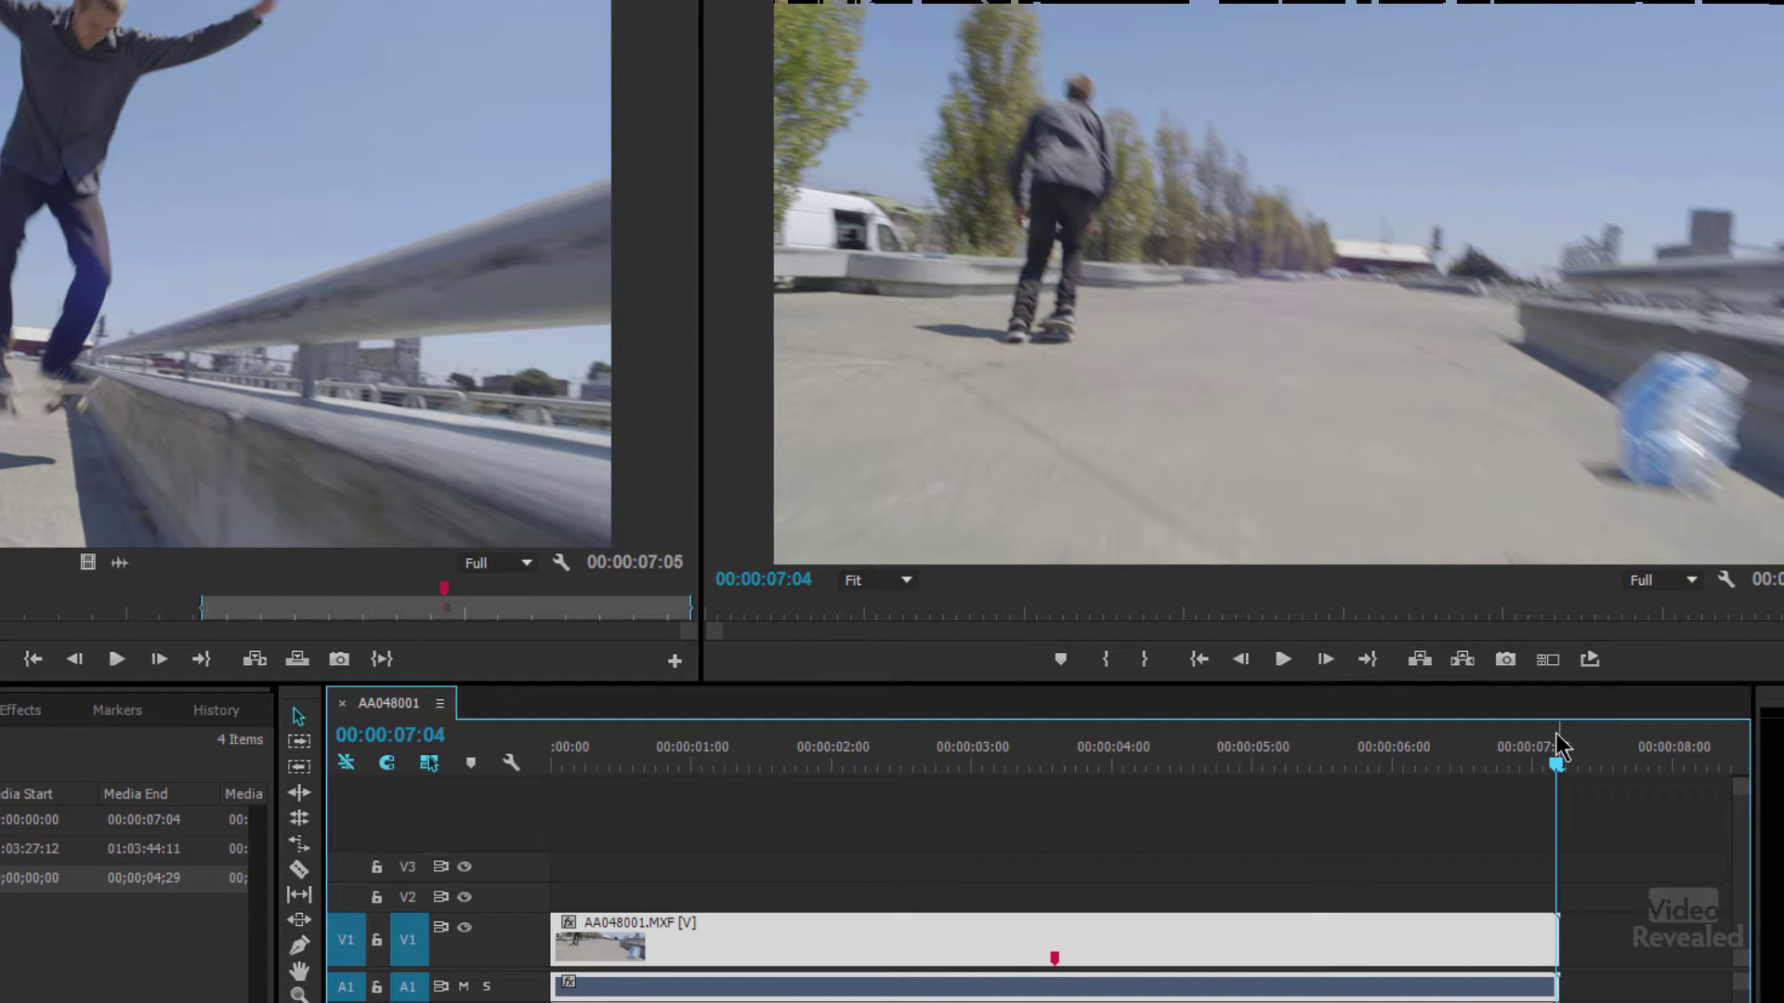
Switch the frame hold to the clip's Out Point
right_click(1010, 947)
click(1130, 768)
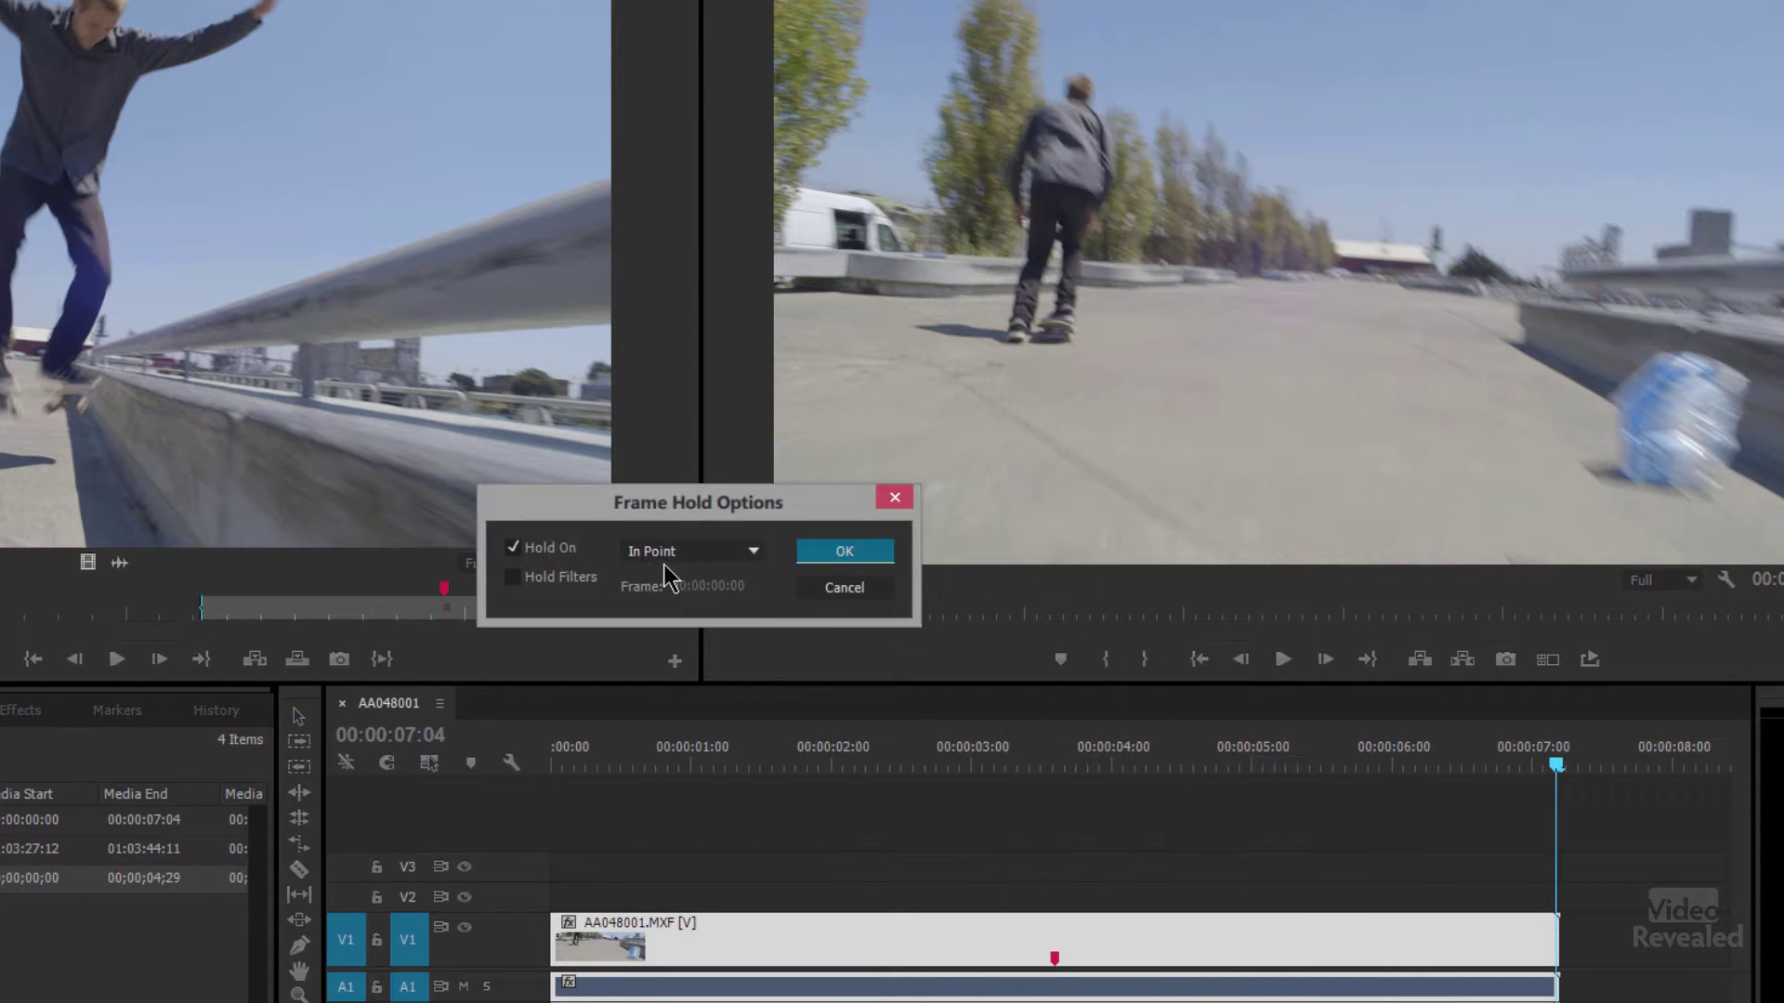
click(674, 553)
click(723, 636)
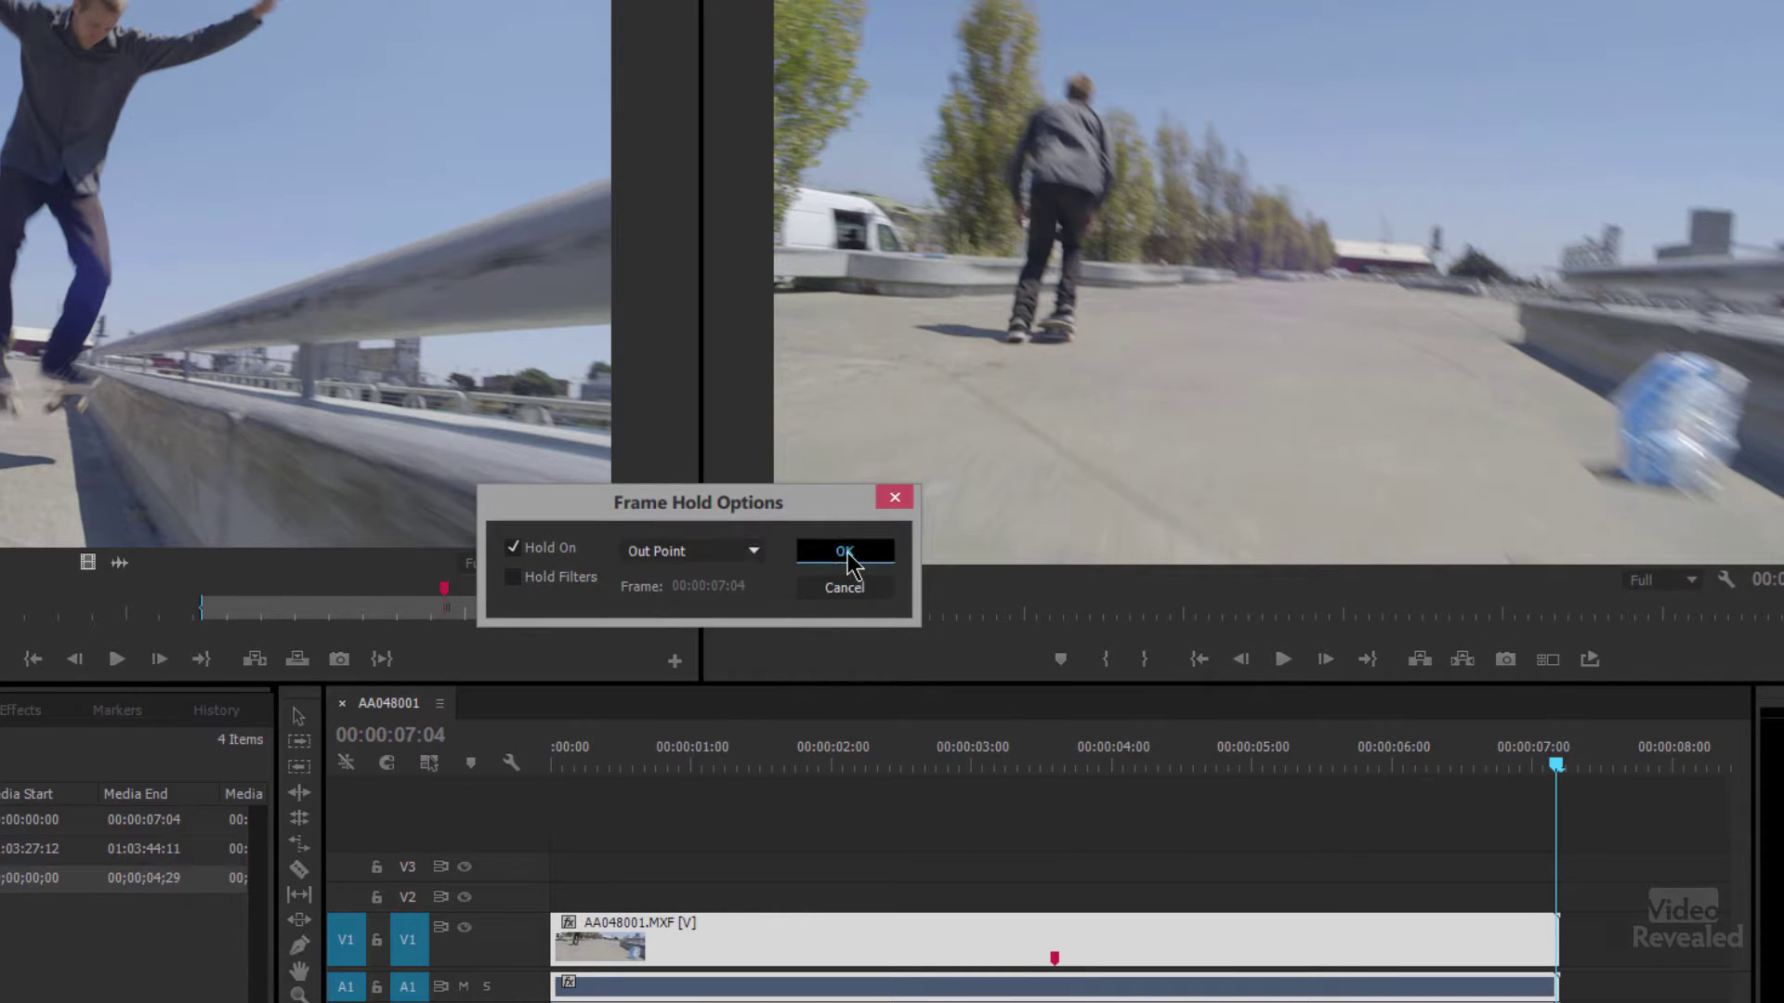
click(845, 552)
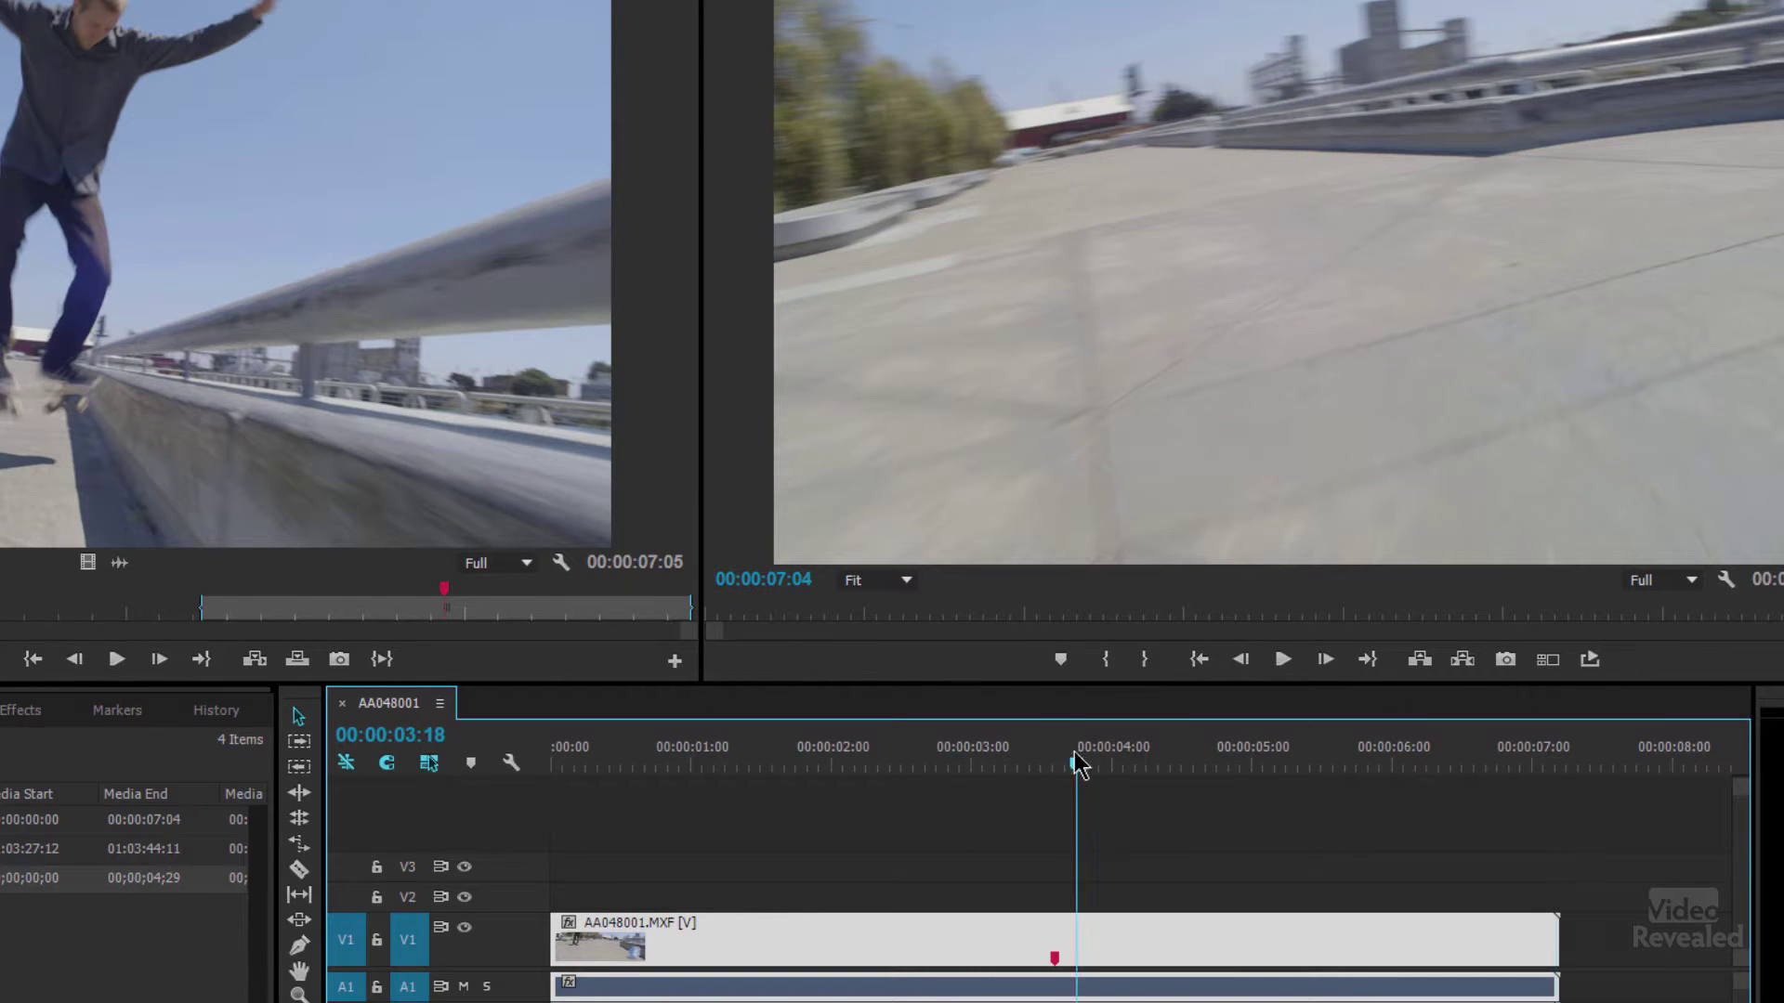
Change the frame hold's Hold On option to Playhead, freezing on 00:00:03:14
right_click(977, 920)
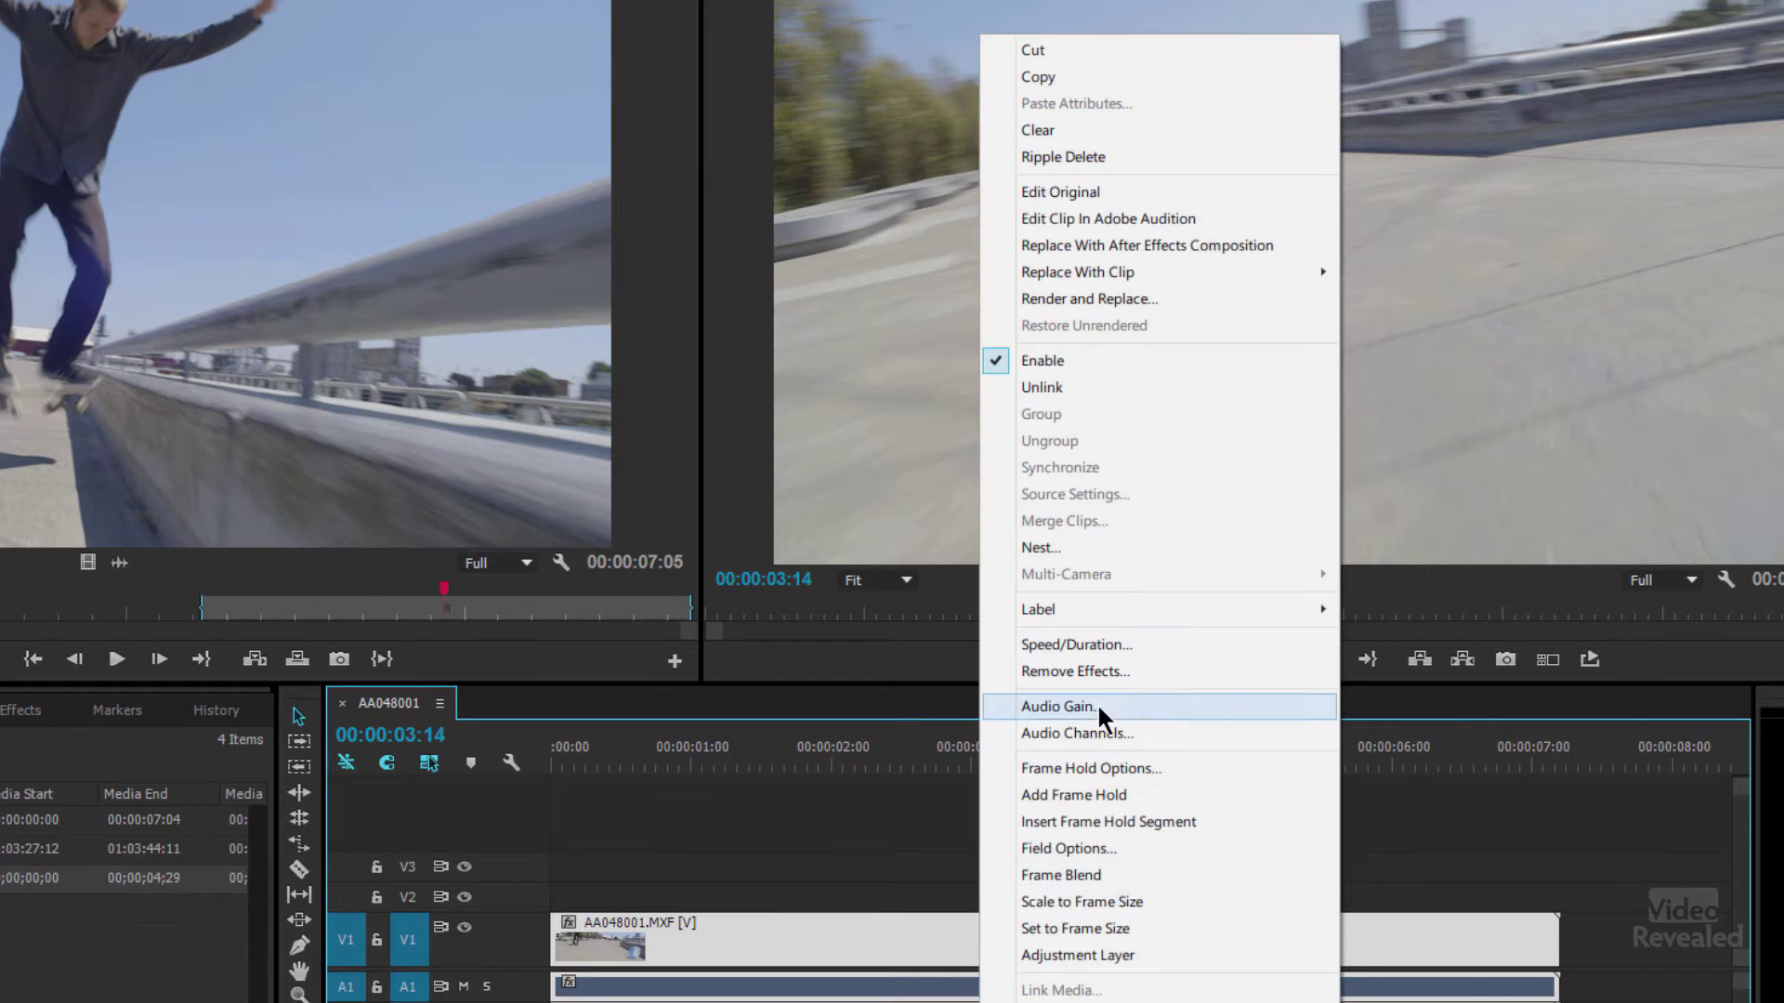
click(1104, 767)
click(694, 551)
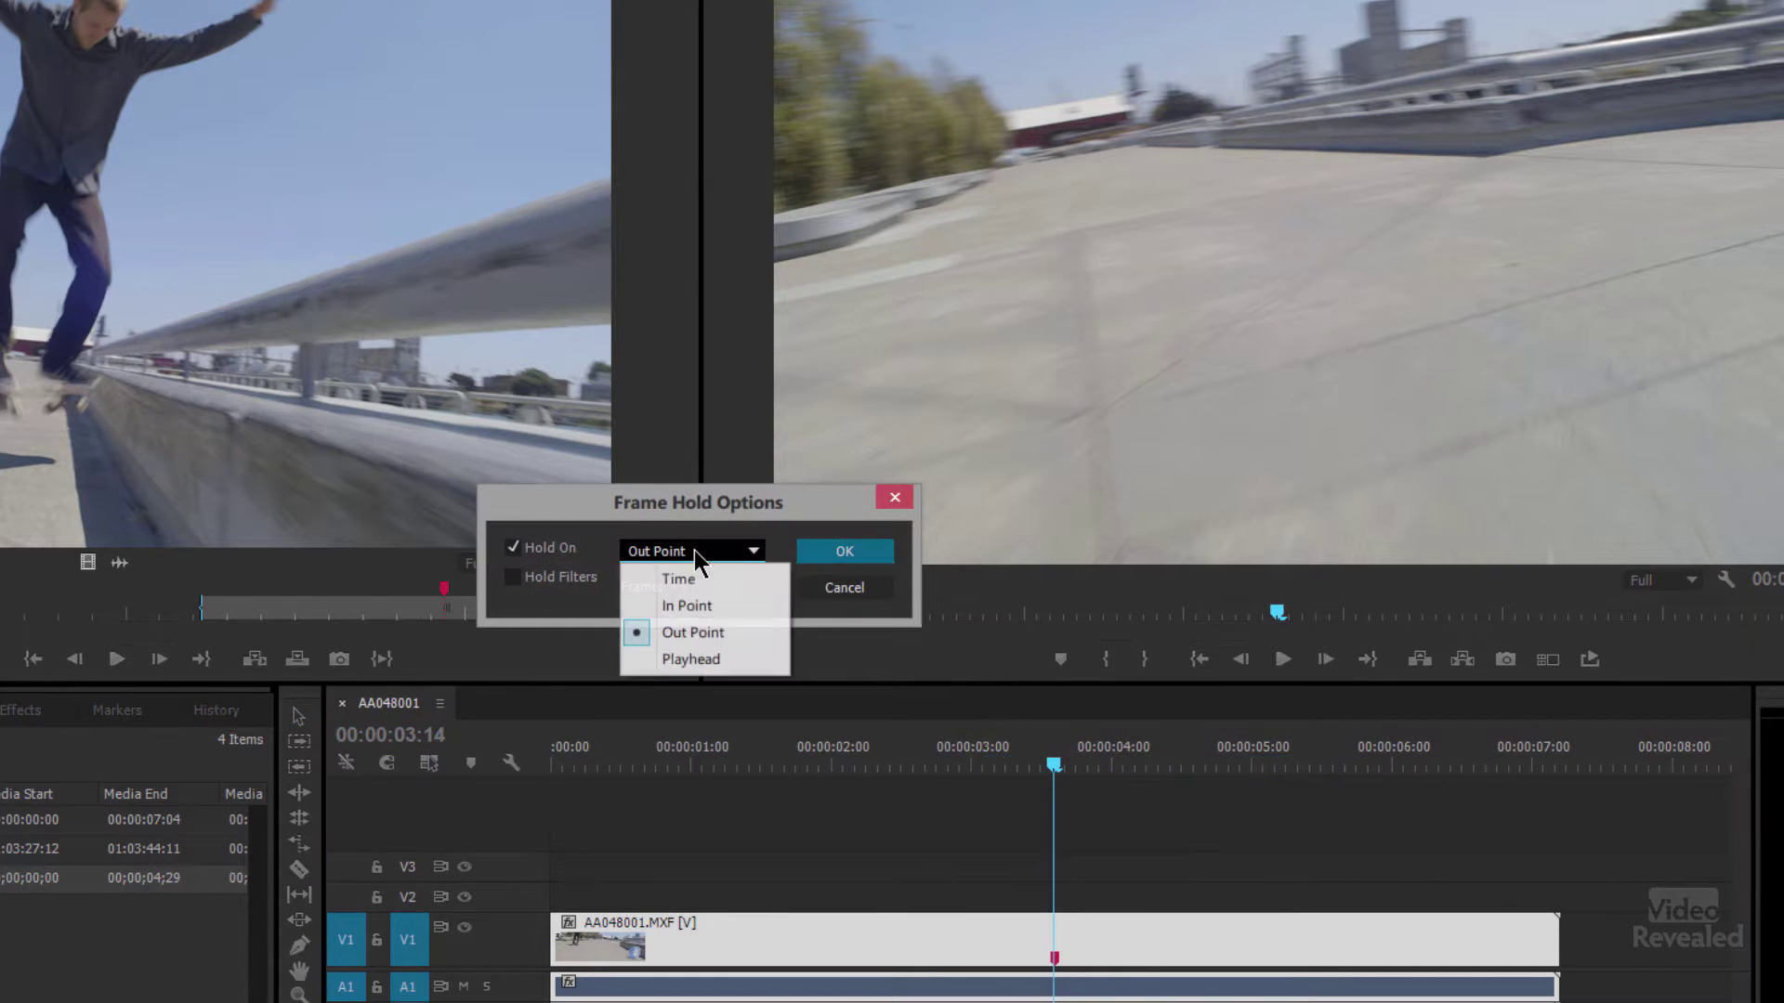
click(721, 654)
click(825, 554)
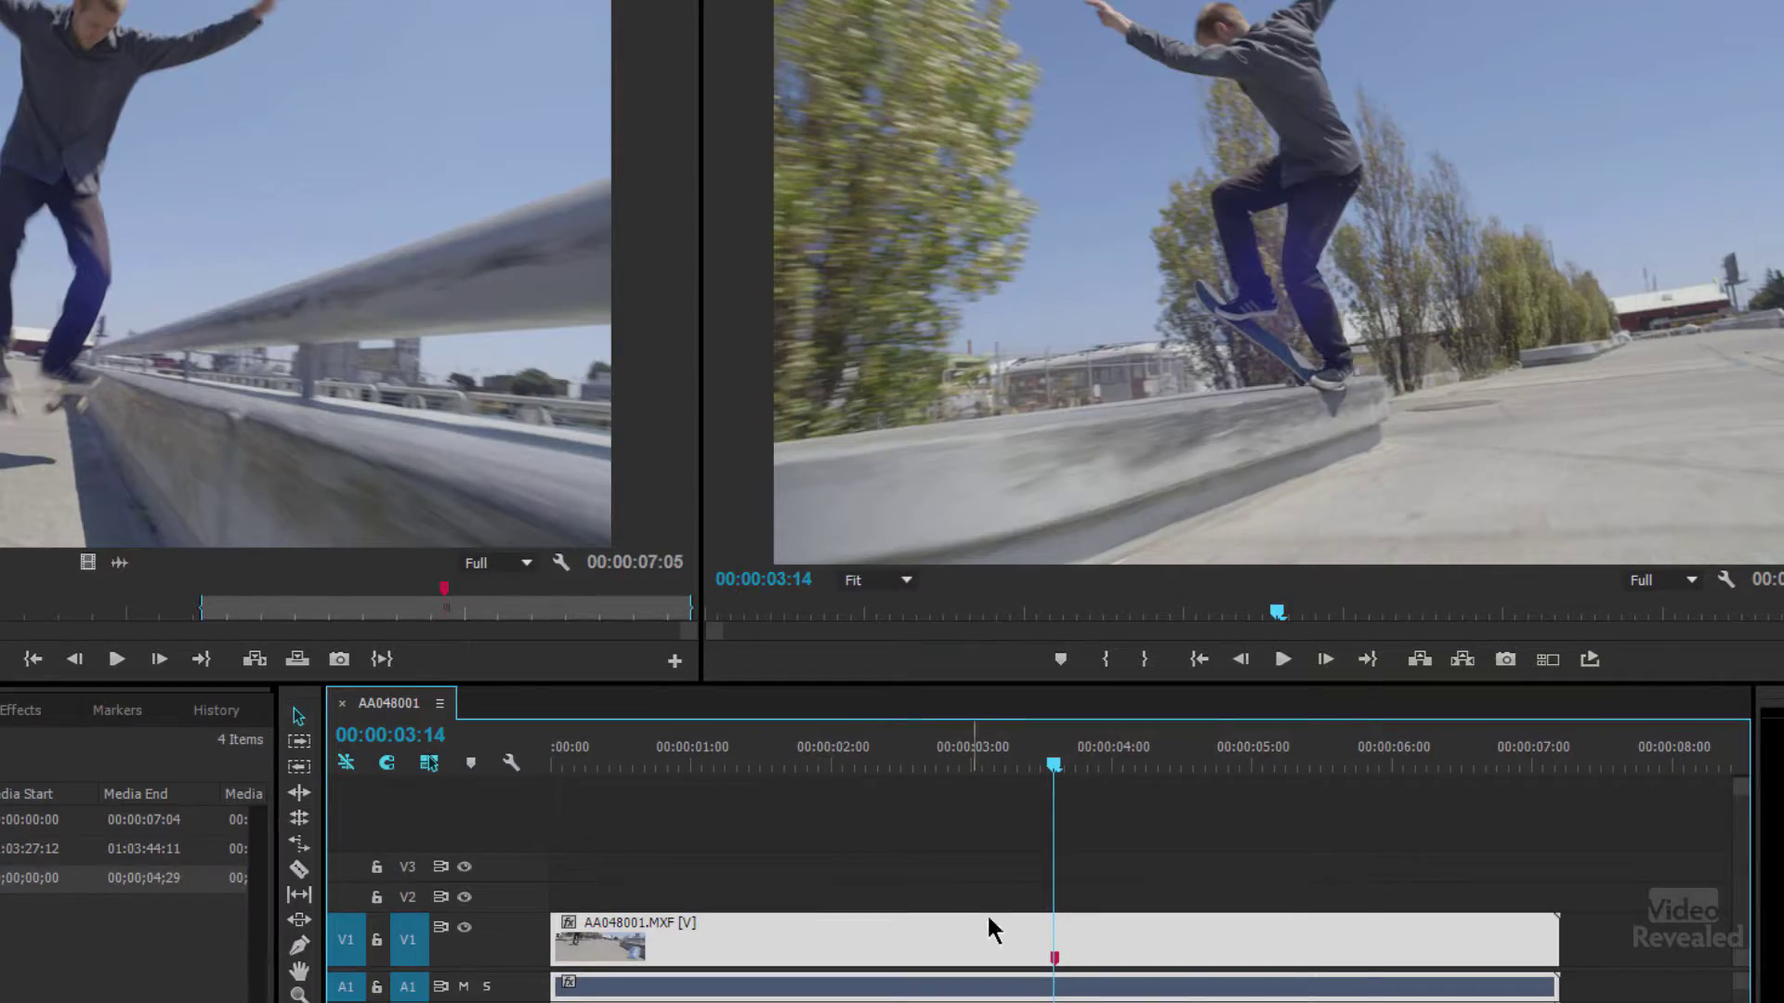
right_click(999, 923)
Uncheck Hold On and scrub the clip to confirm the footage moves normally
click(1089, 769)
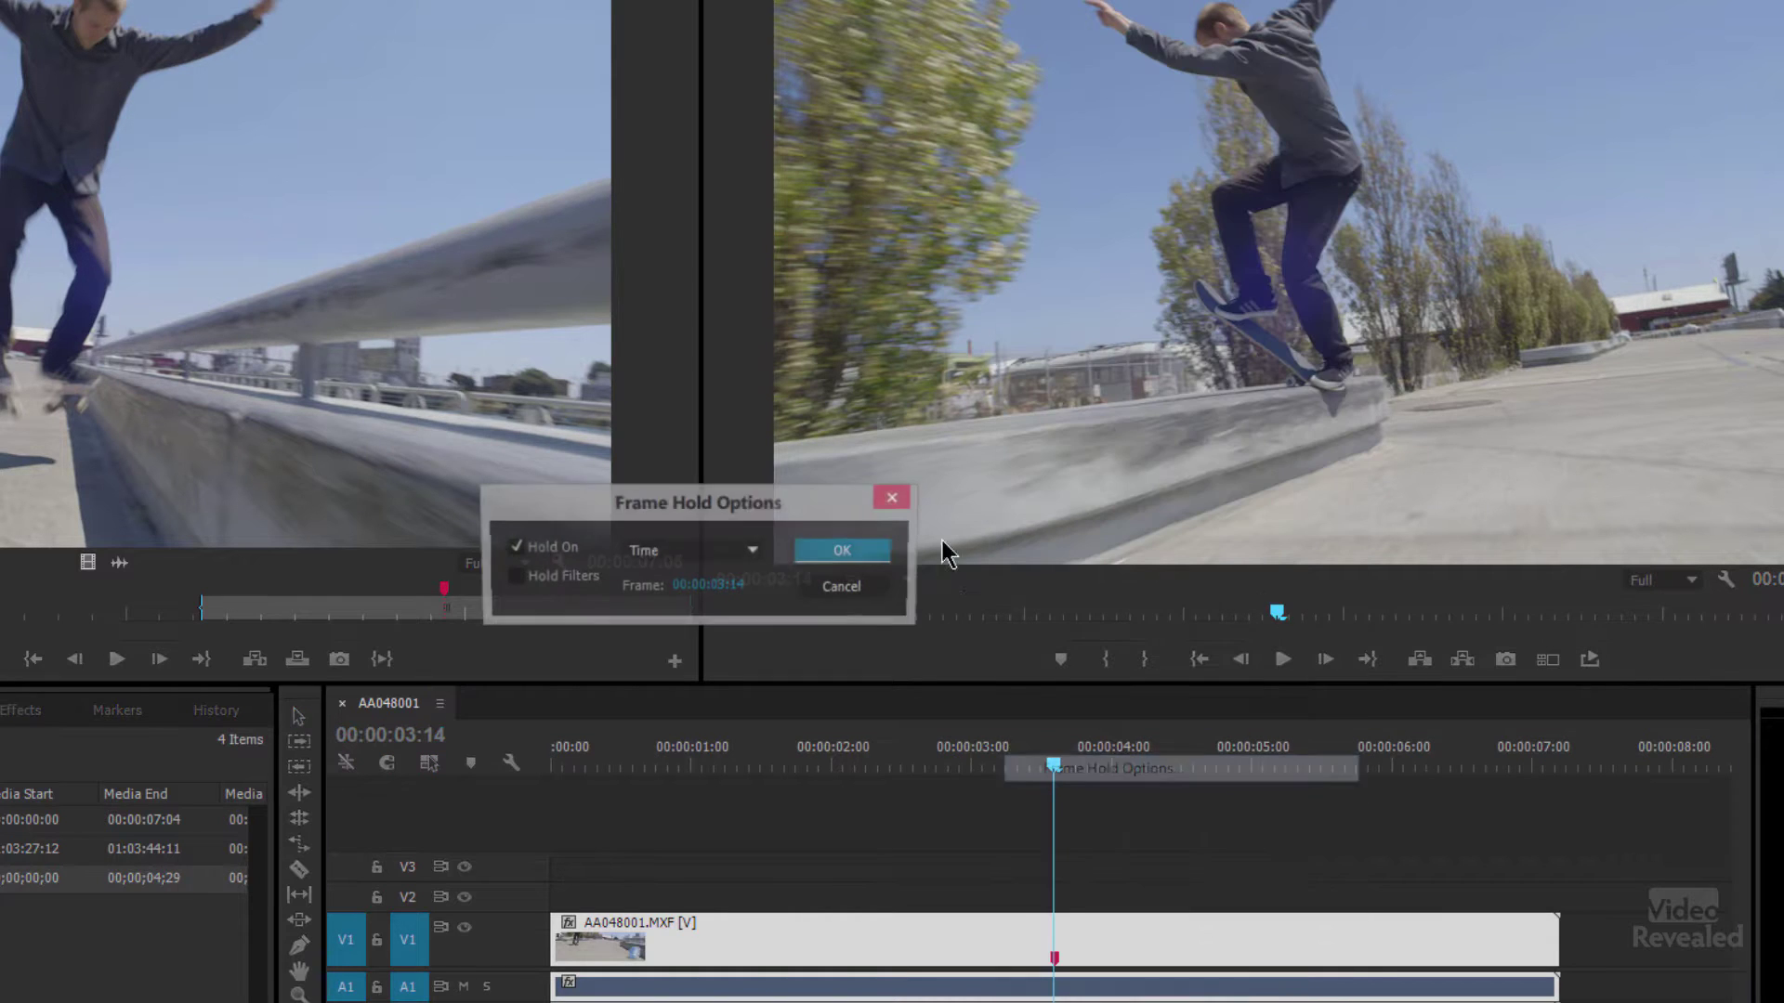
click(514, 549)
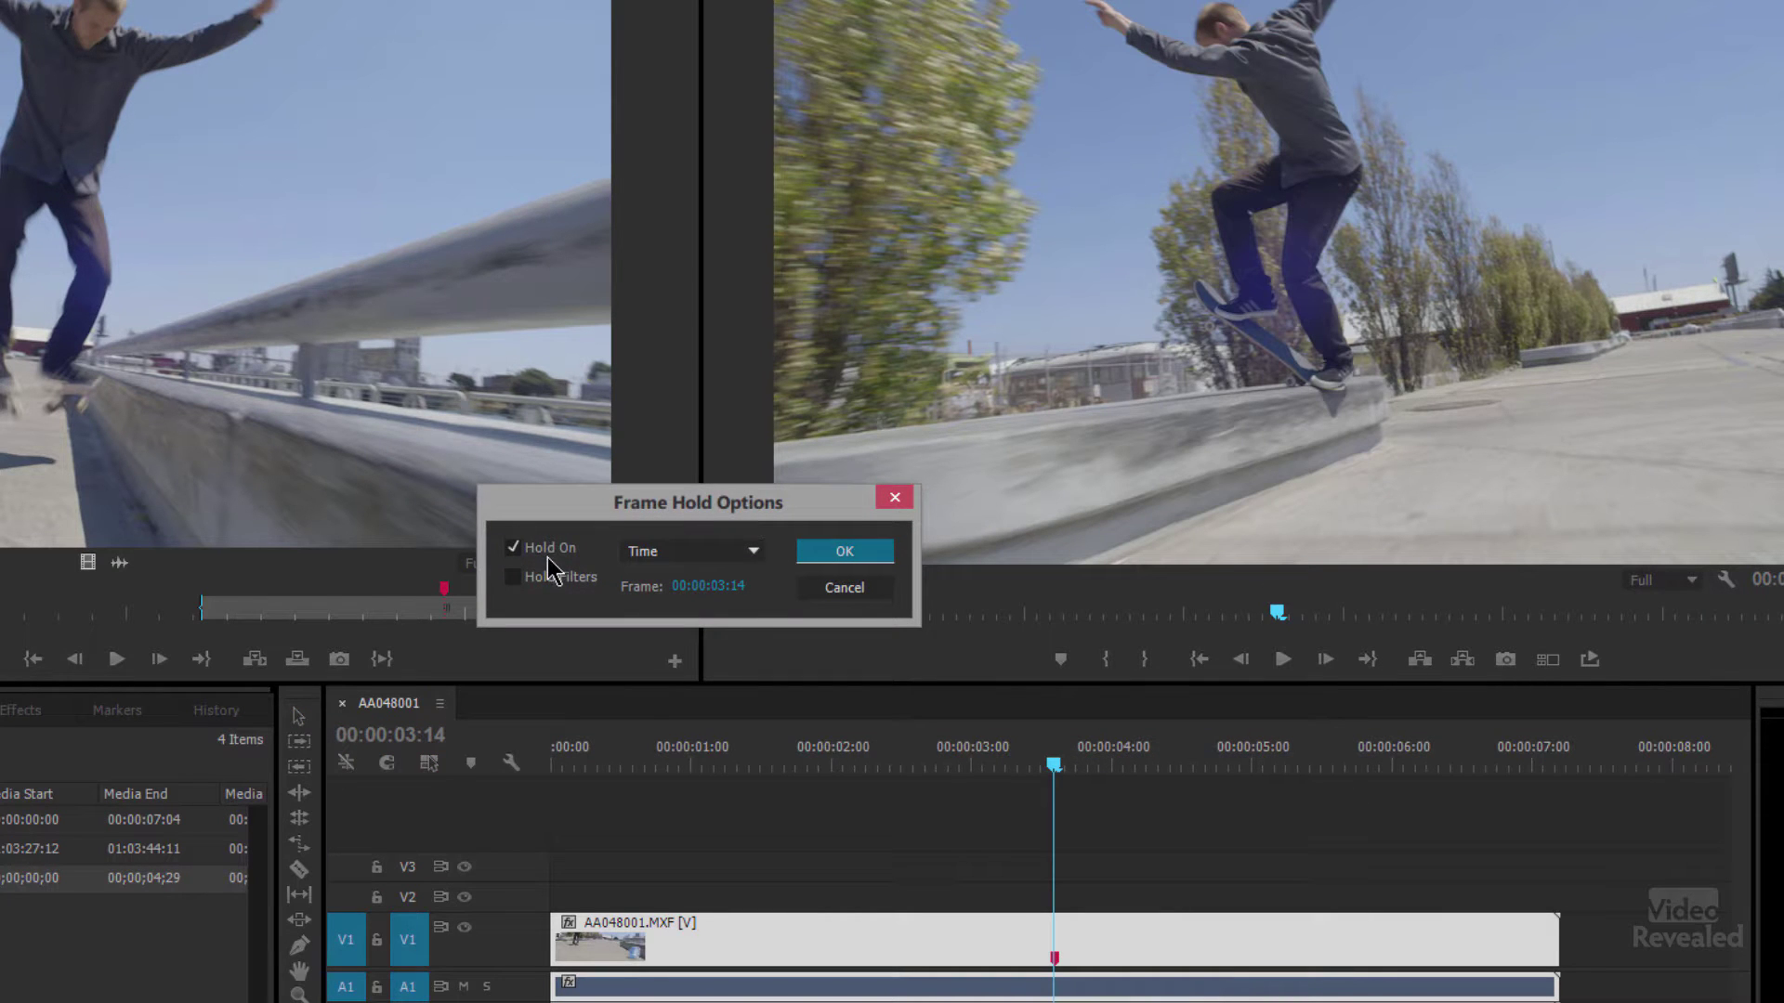
click(844, 552)
drag(979, 769, 1052, 795)
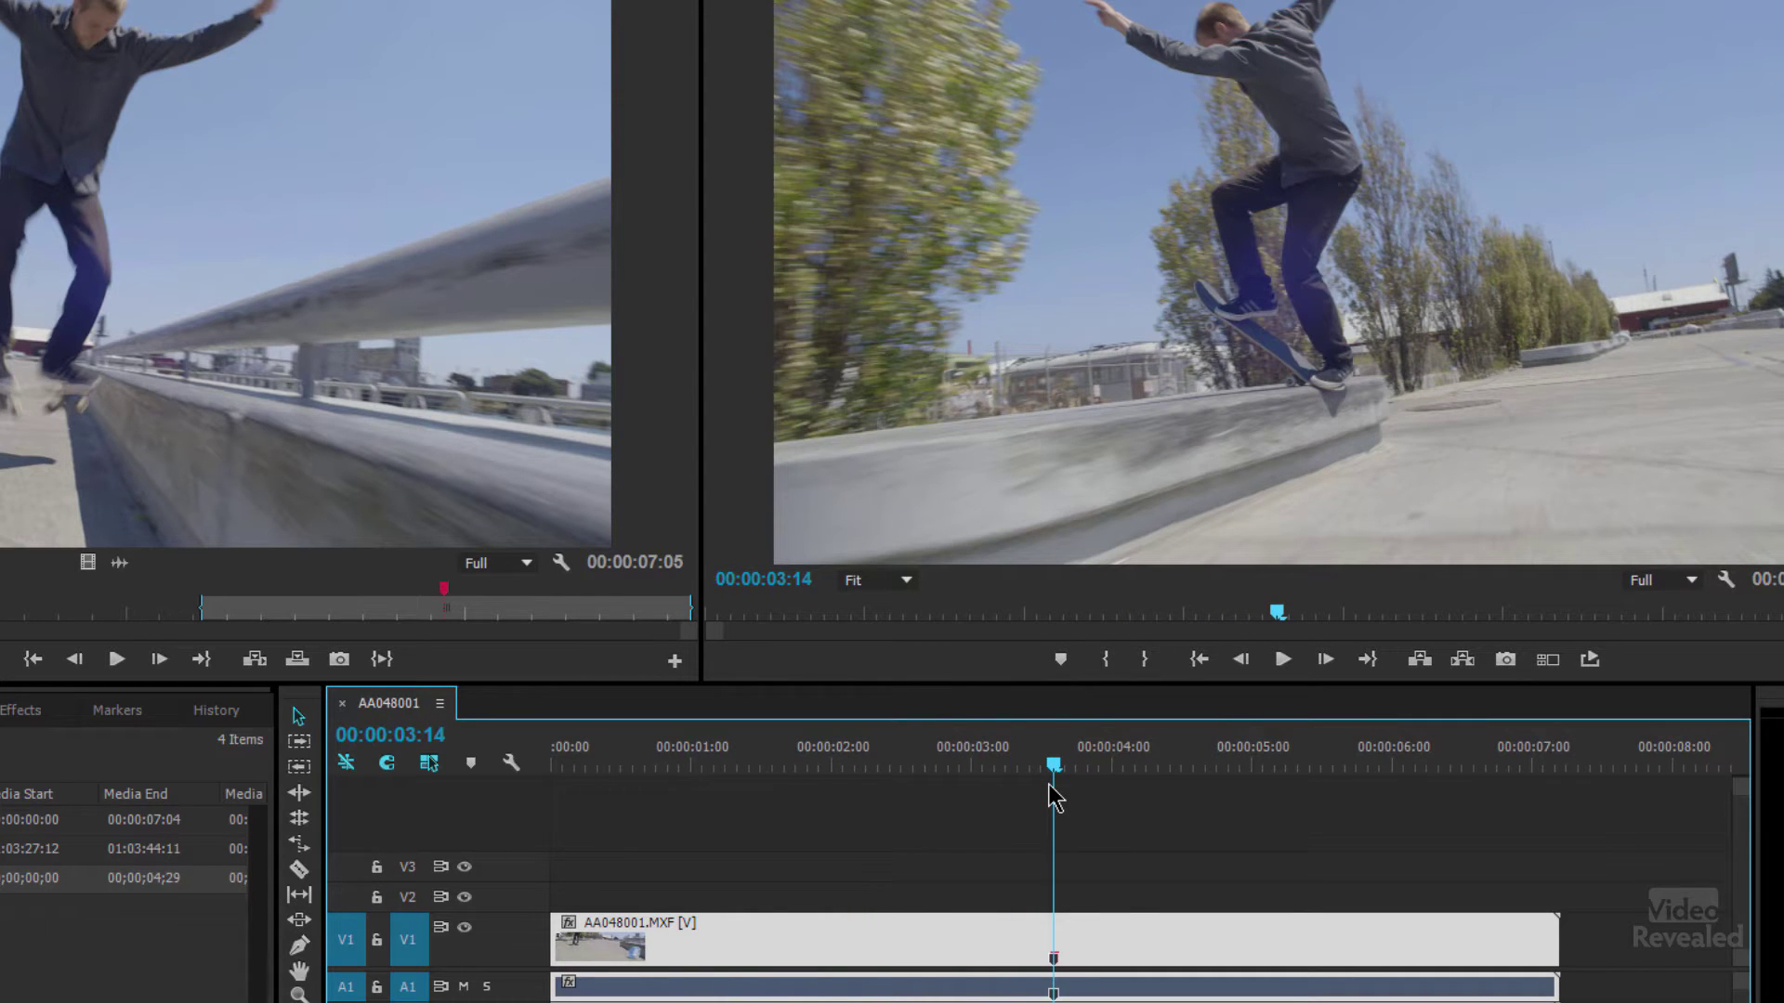
right_click(1055, 922)
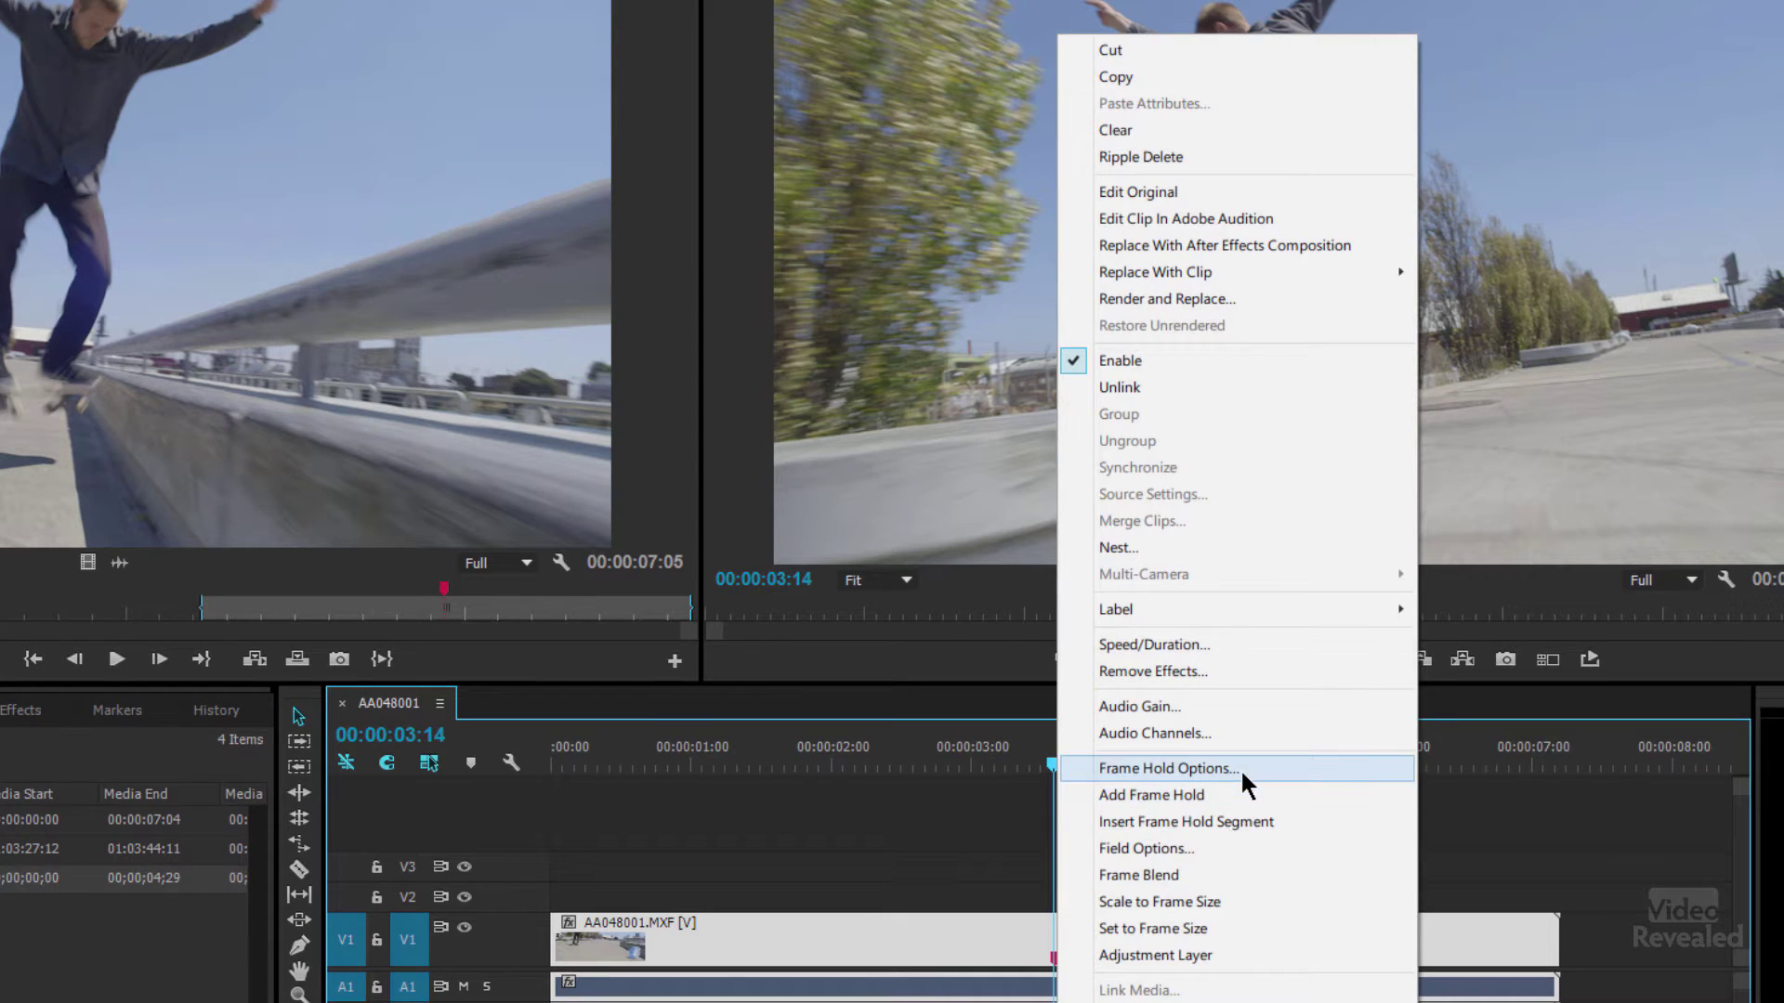
Check the frame-hold split at 00:00:03:14, undo it with Ctrl+Z, and return to 00:00:03:14
click(1169, 795)
drag(1049, 764, 1067, 764)
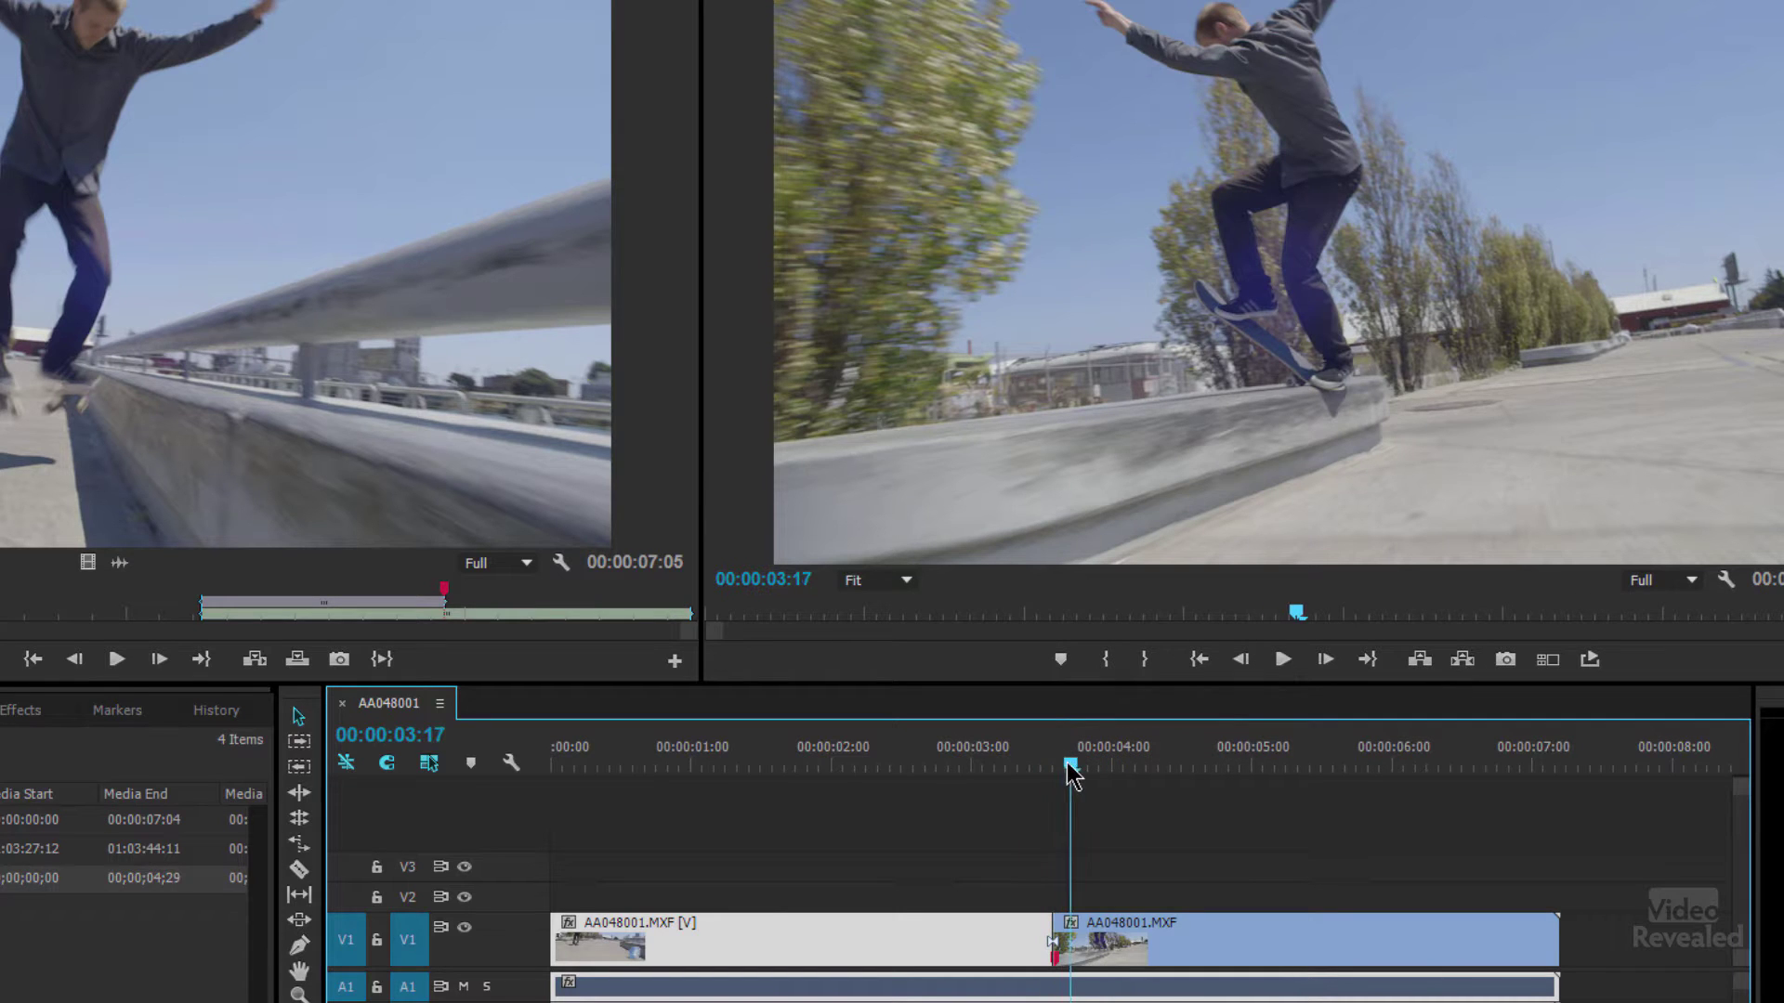
drag(1180, 771, 1334, 755)
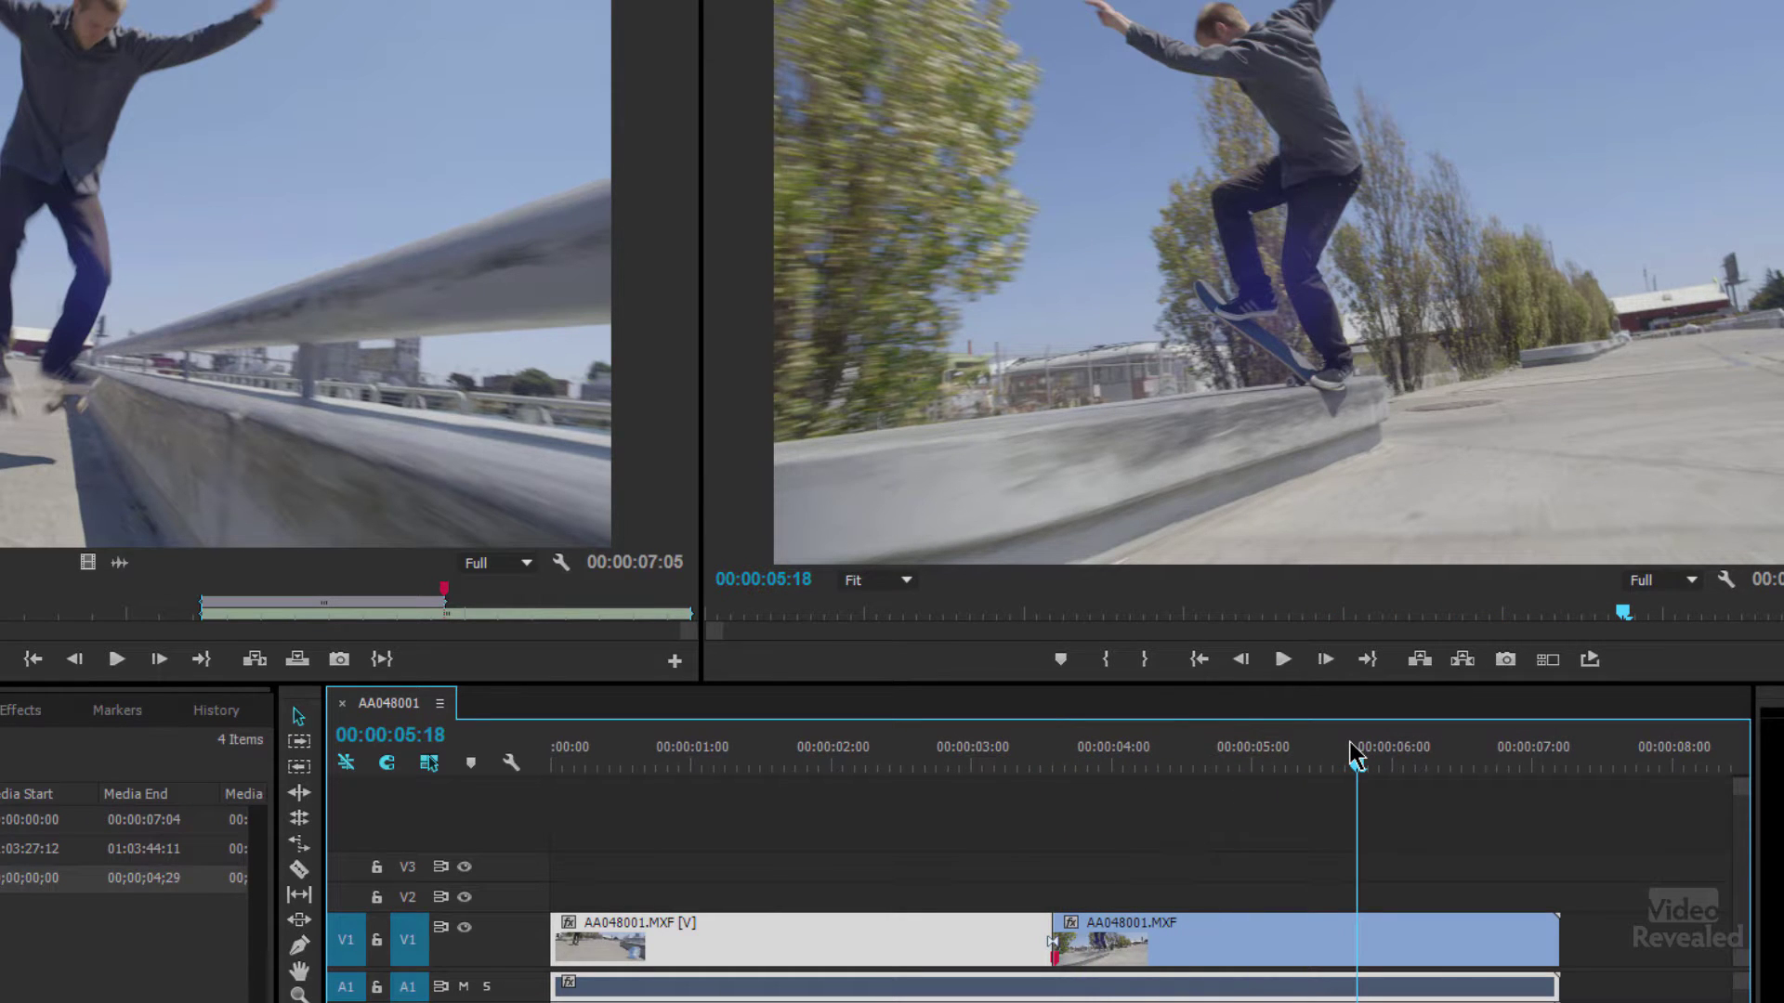
drag(1194, 774, 1125, 785)
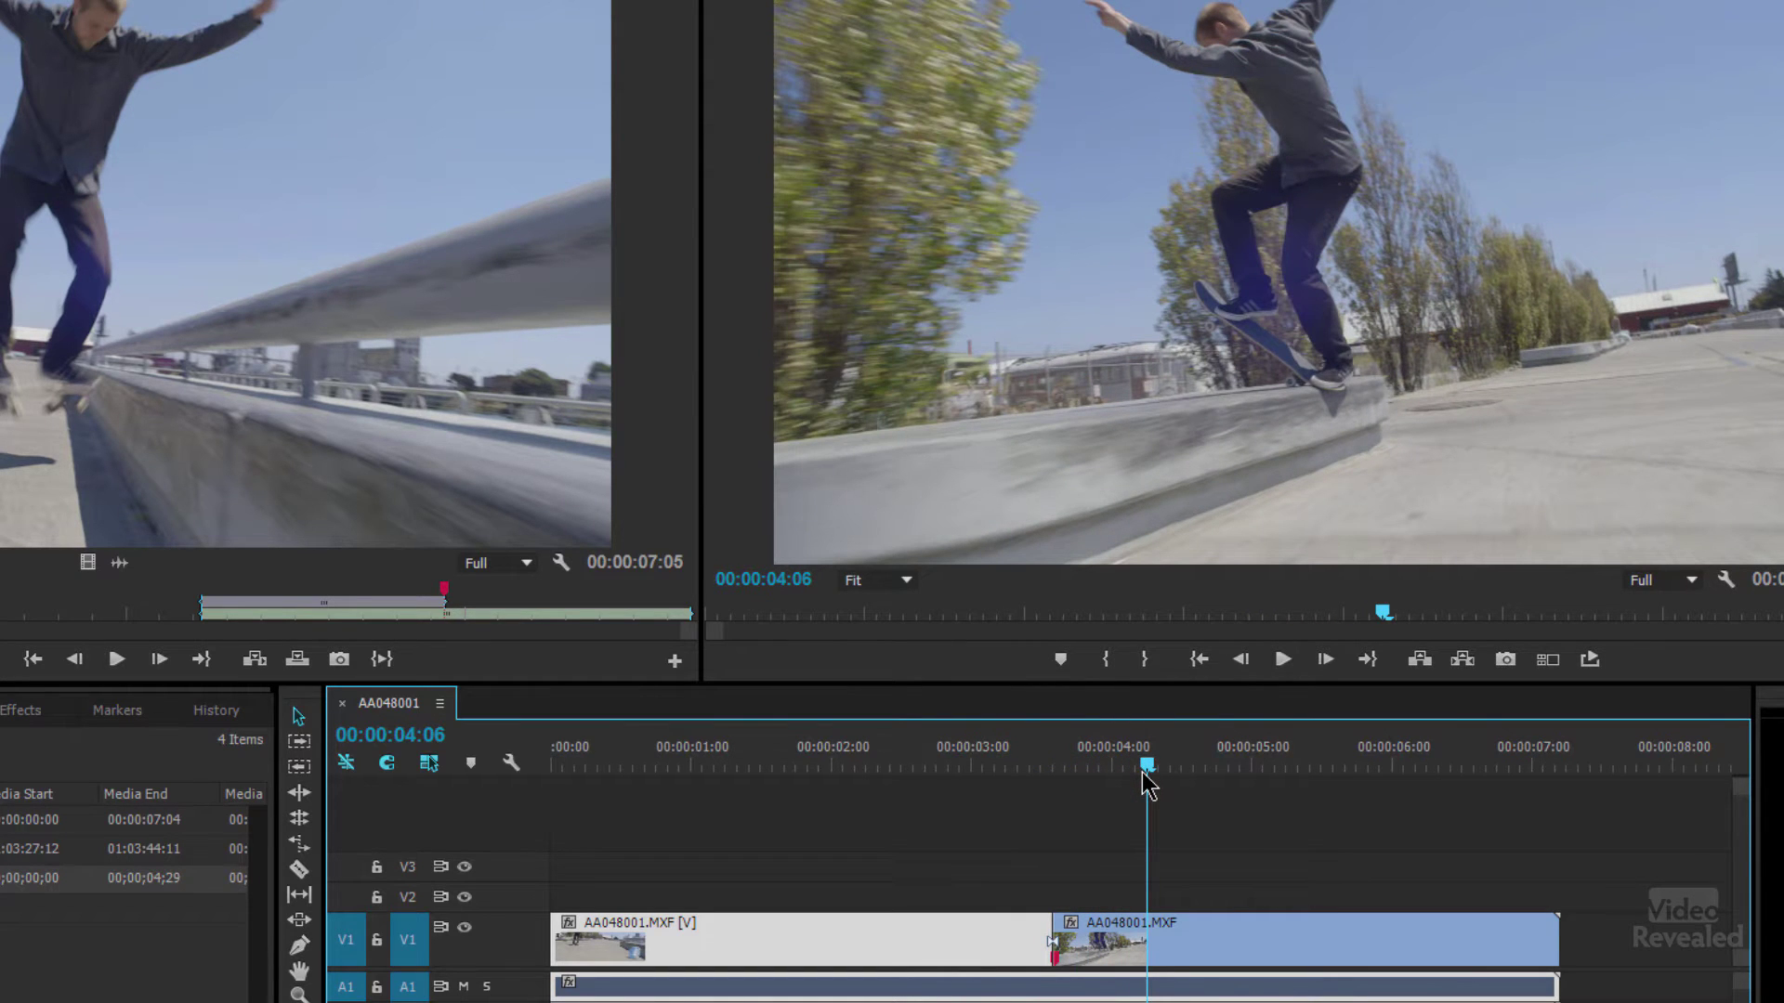
key(ctrl+z)
drag(1143, 769, 1056, 807)
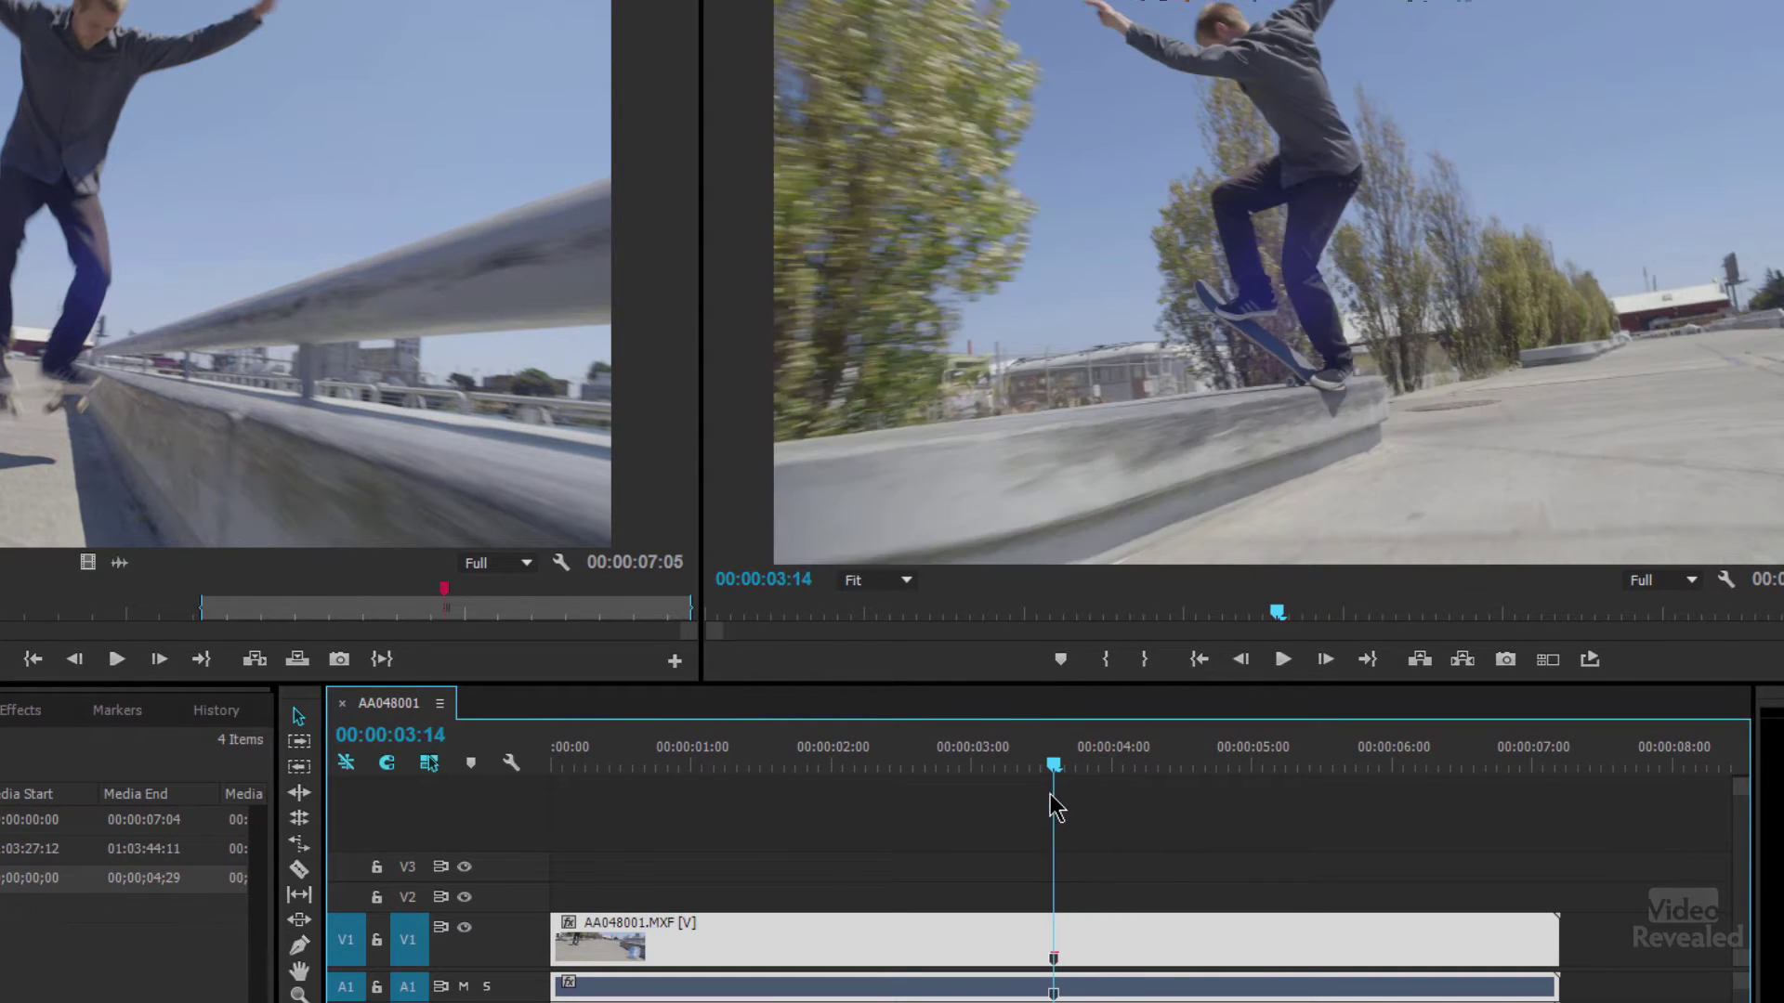
Insert a frame hold segment at 00:00:03:14 and play the sequence from the start
right_click(1024, 919)
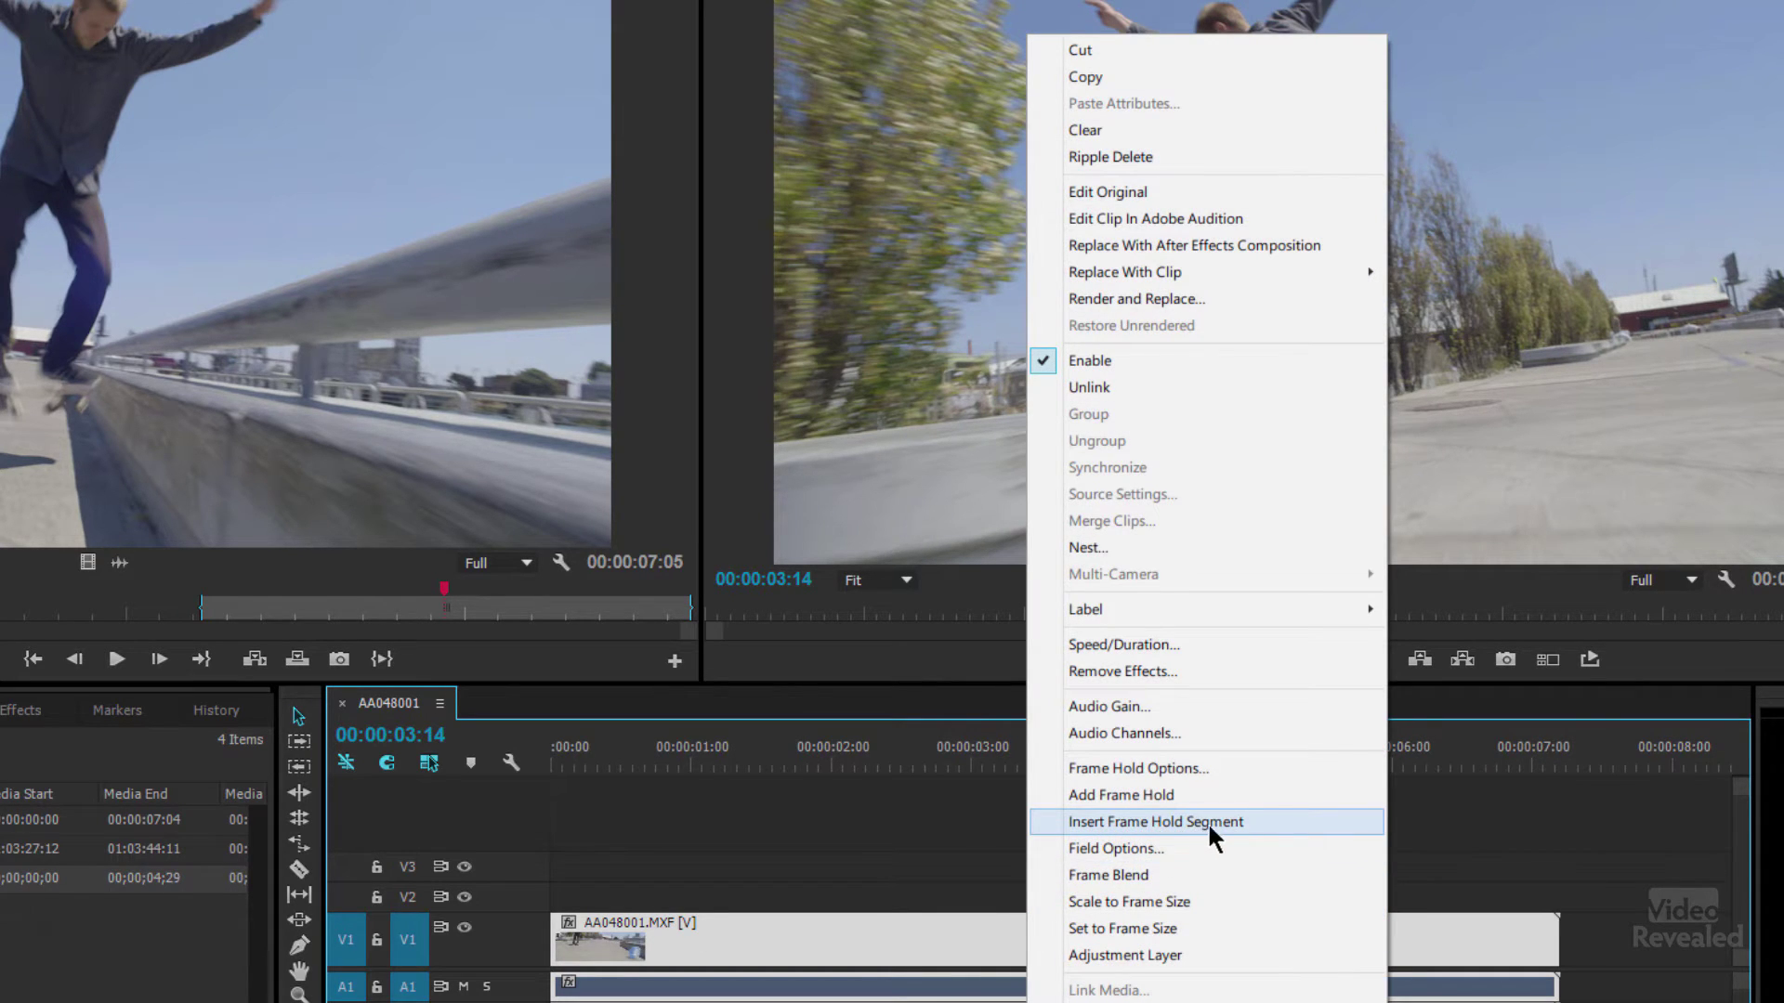
click(1274, 820)
click(732, 764)
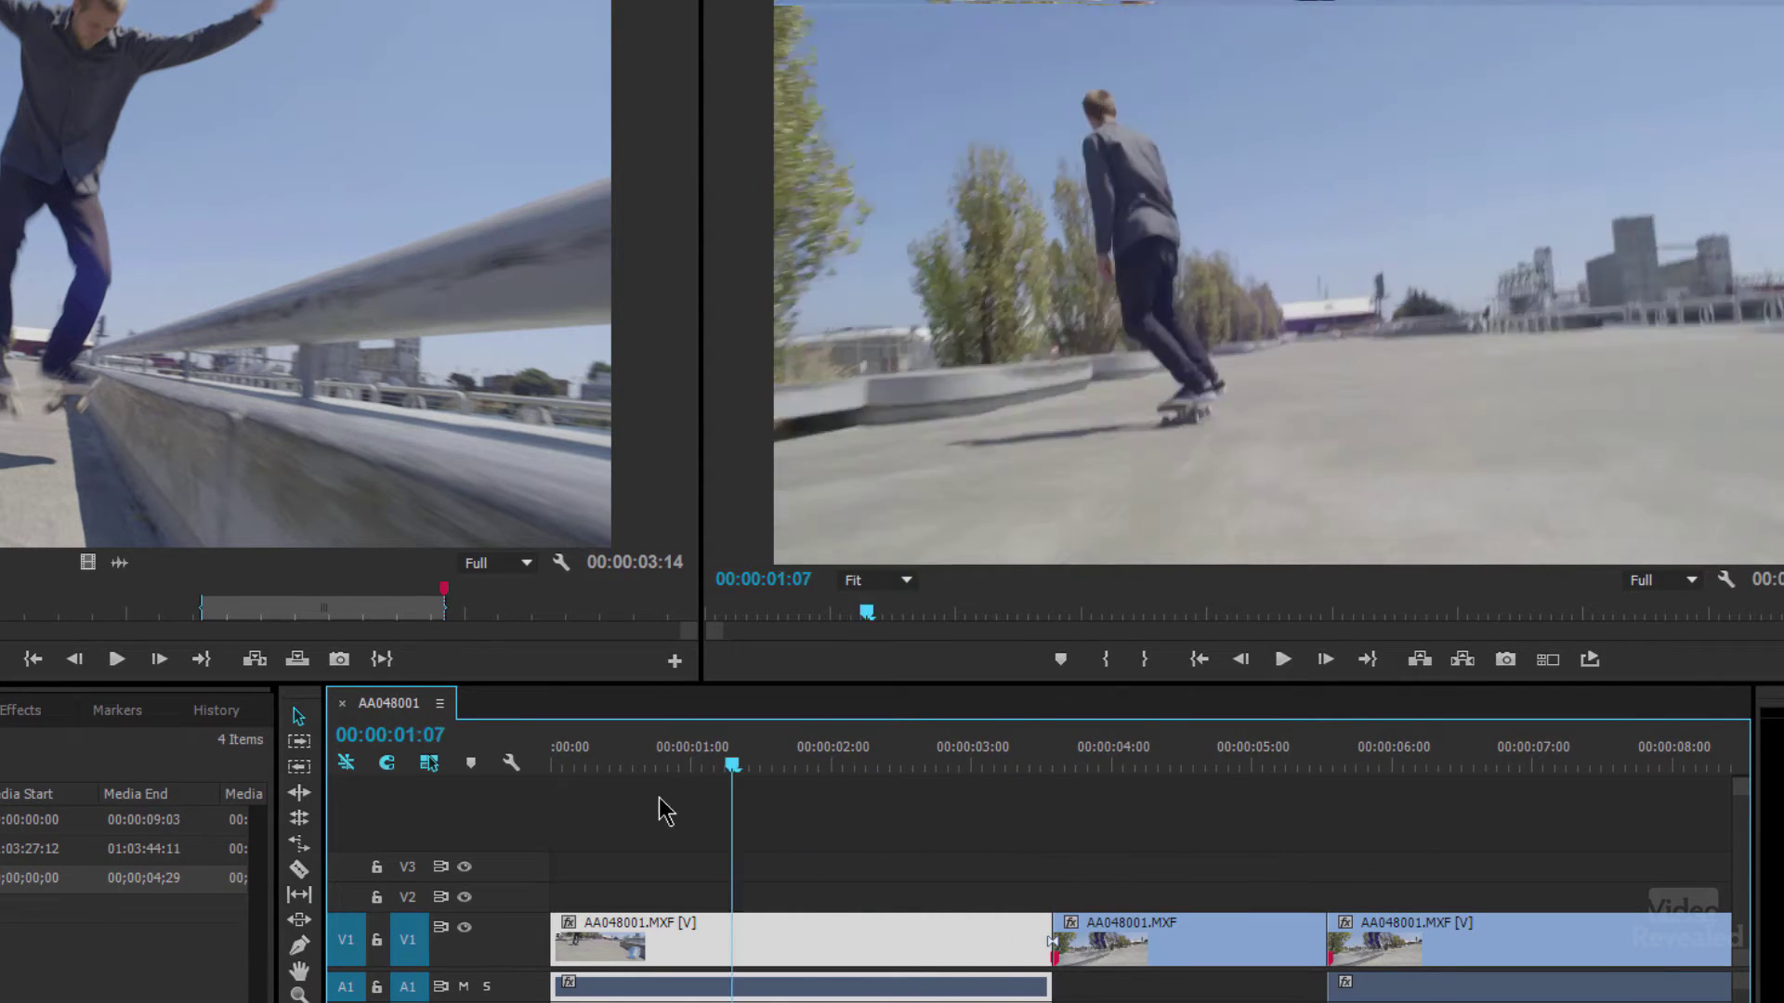
key(Home)
key(space)
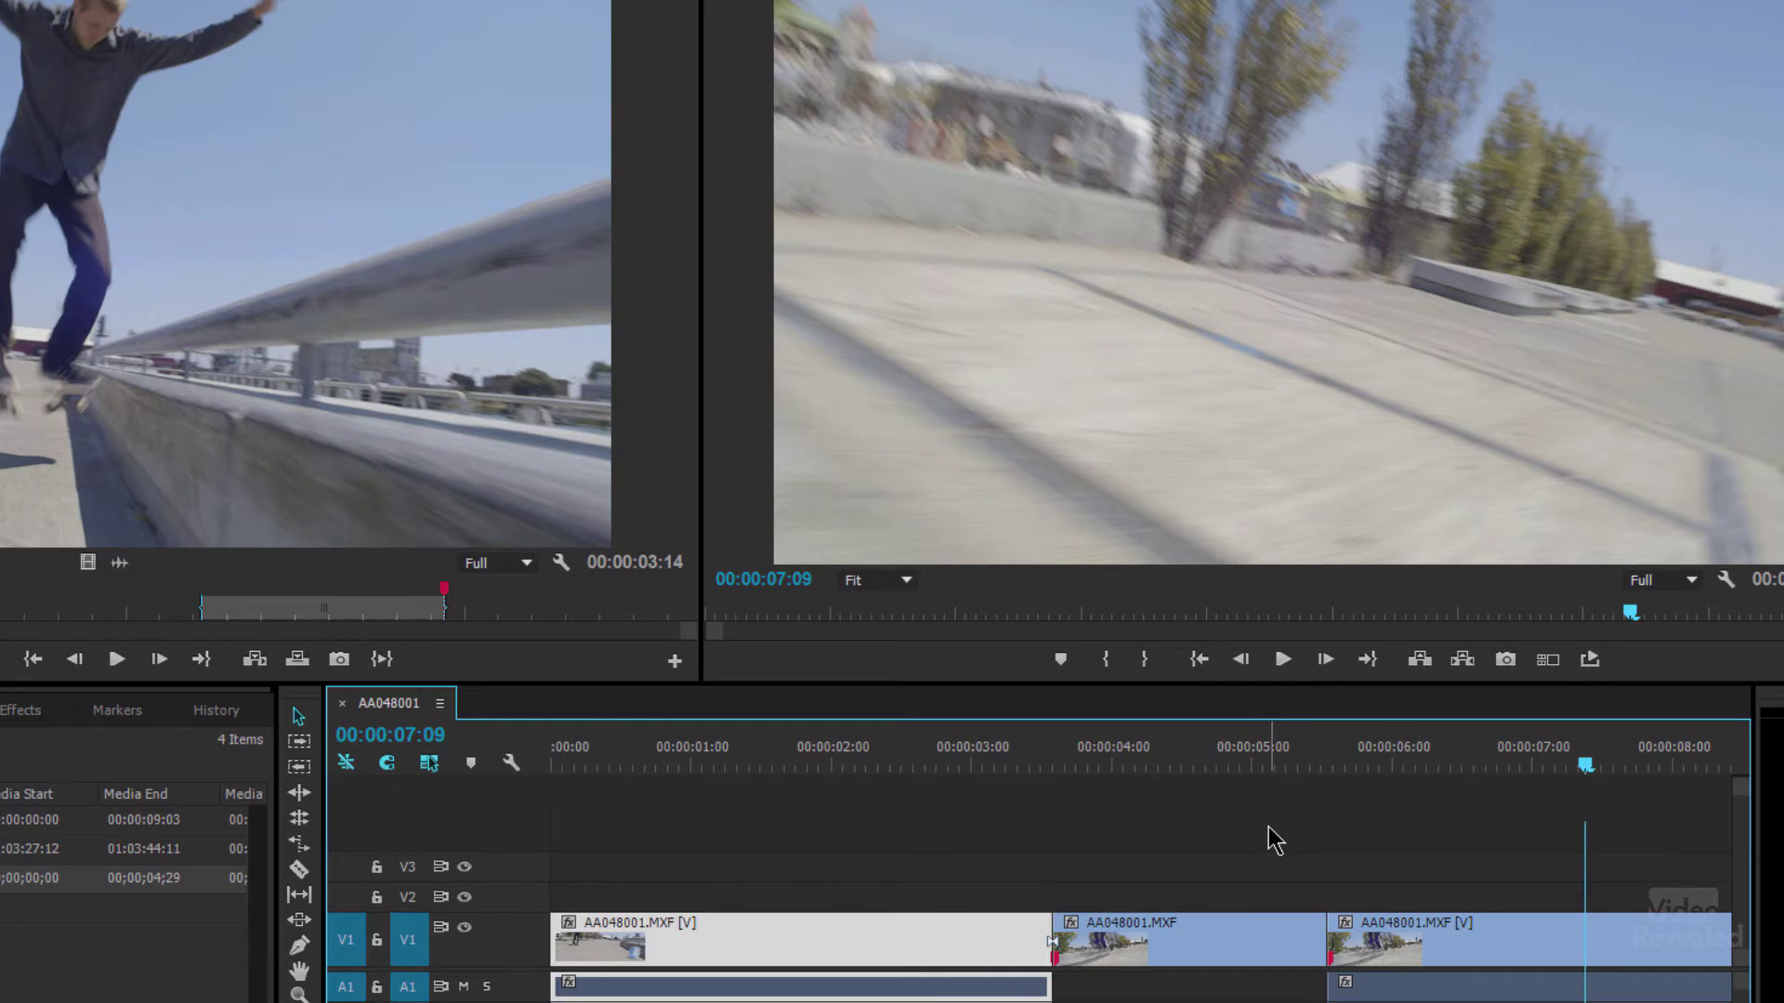
Ripple-trim the frame-hold segment shorter and play back the trimmed section
click(1275, 841)
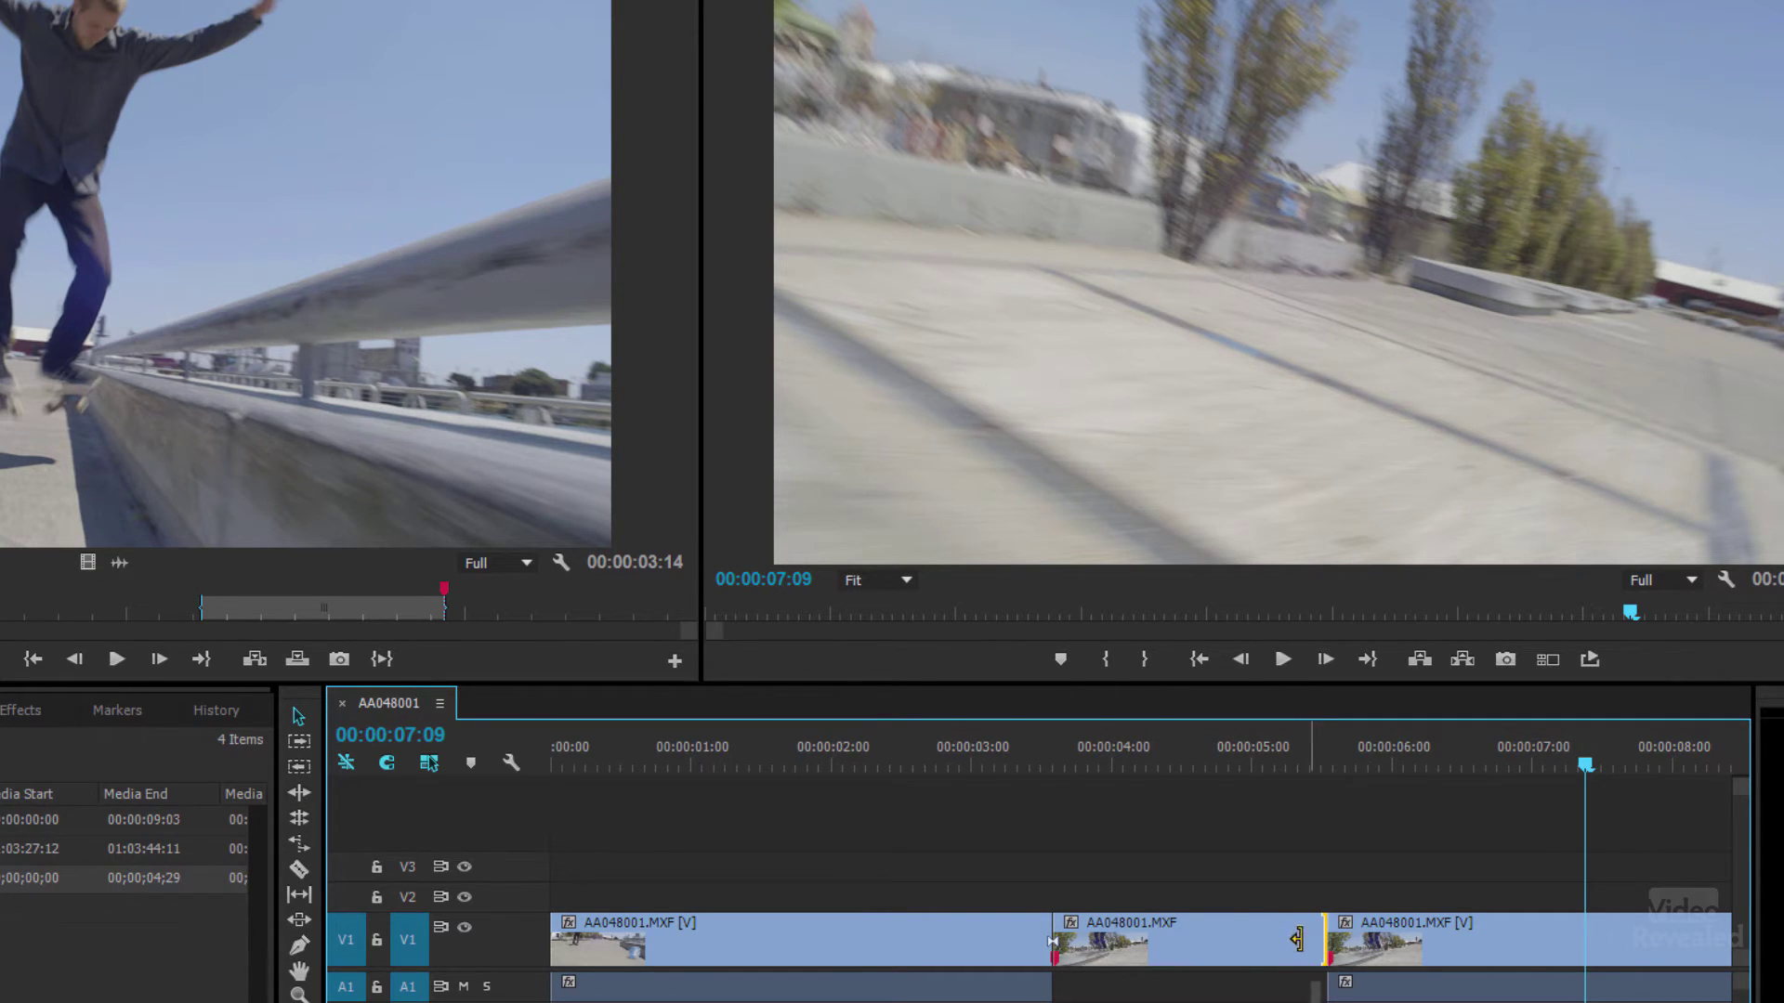
drag(1296, 939, 1128, 939)
drag(1114, 769, 897, 776)
key(space)
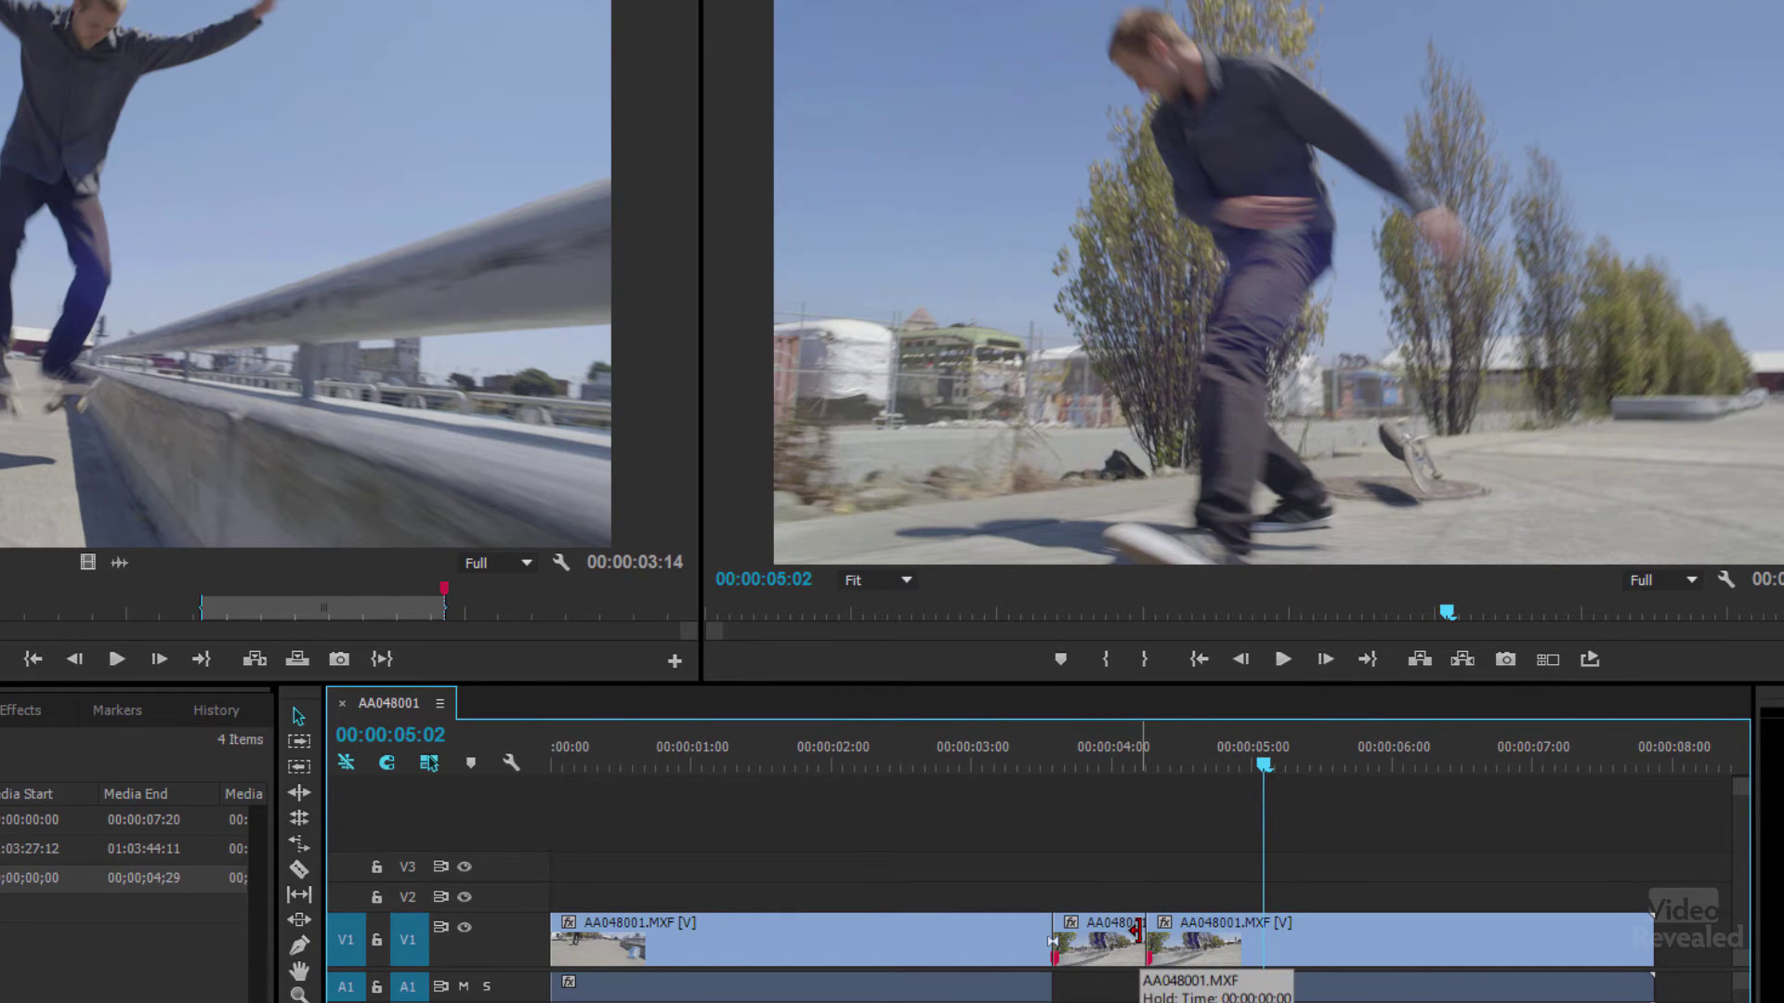
Extend the hold segment to about 00:00:07:00, fit the timeline, and preview from 00:00:02:06
drag(1138, 929, 1522, 925)
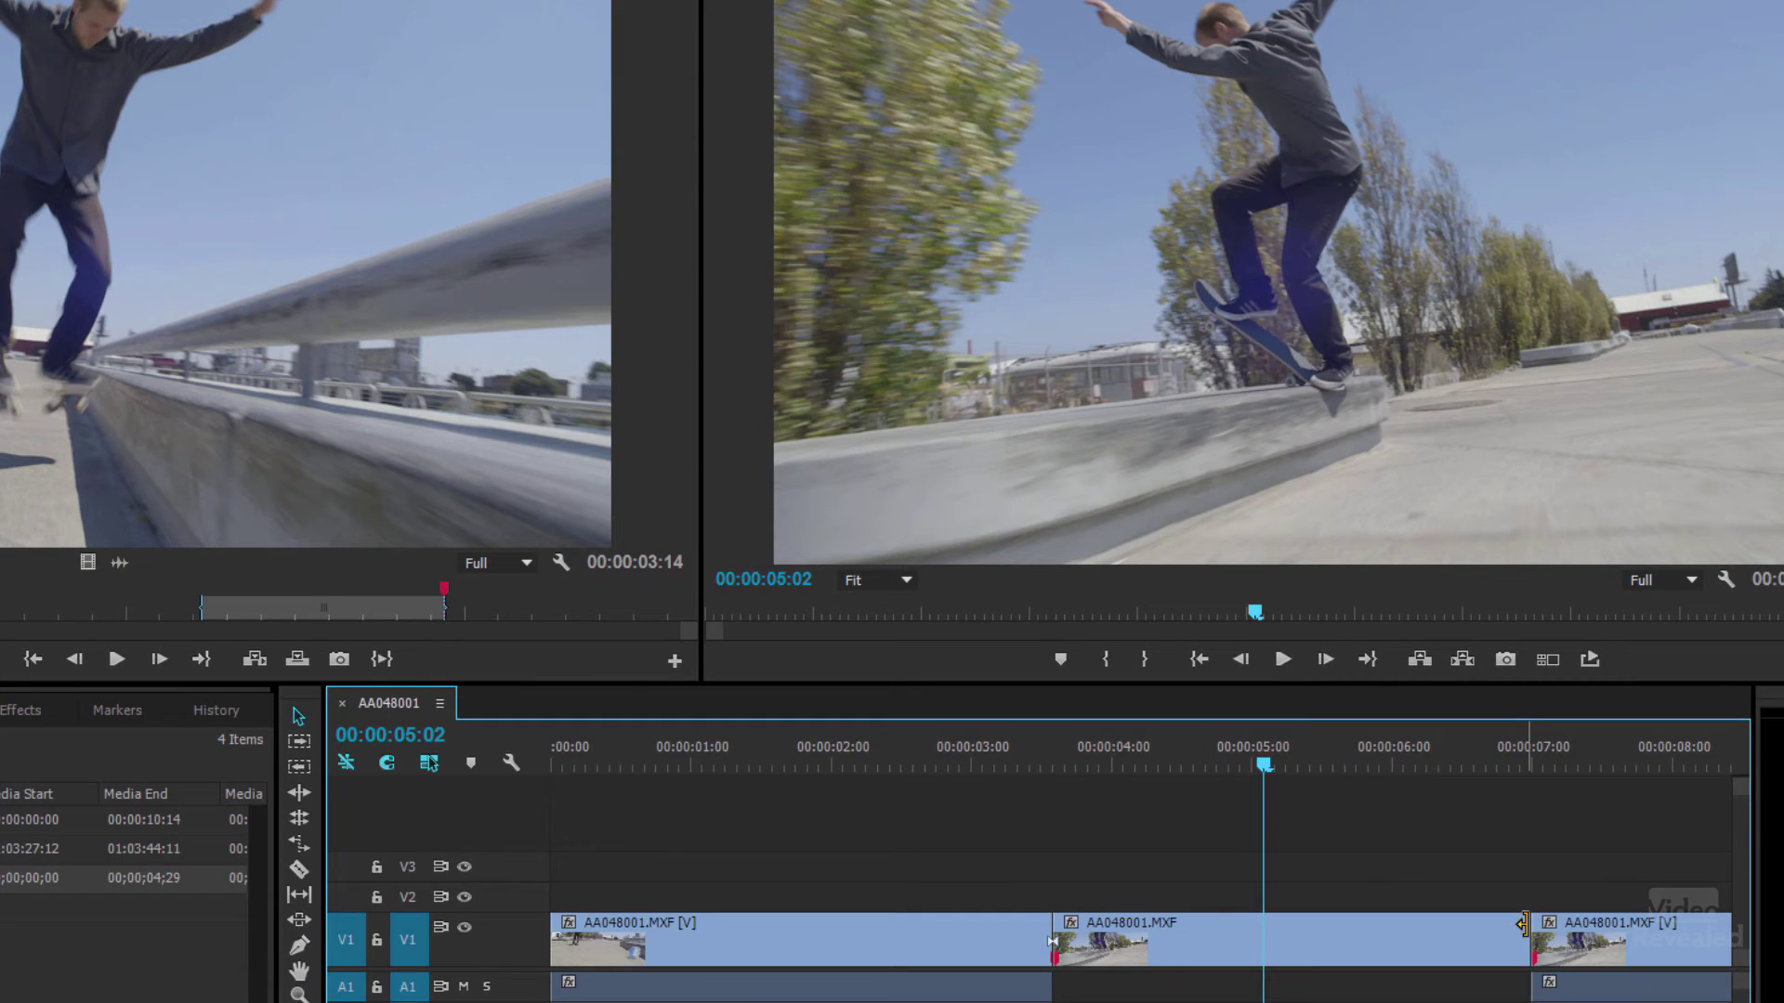
key(backslash)
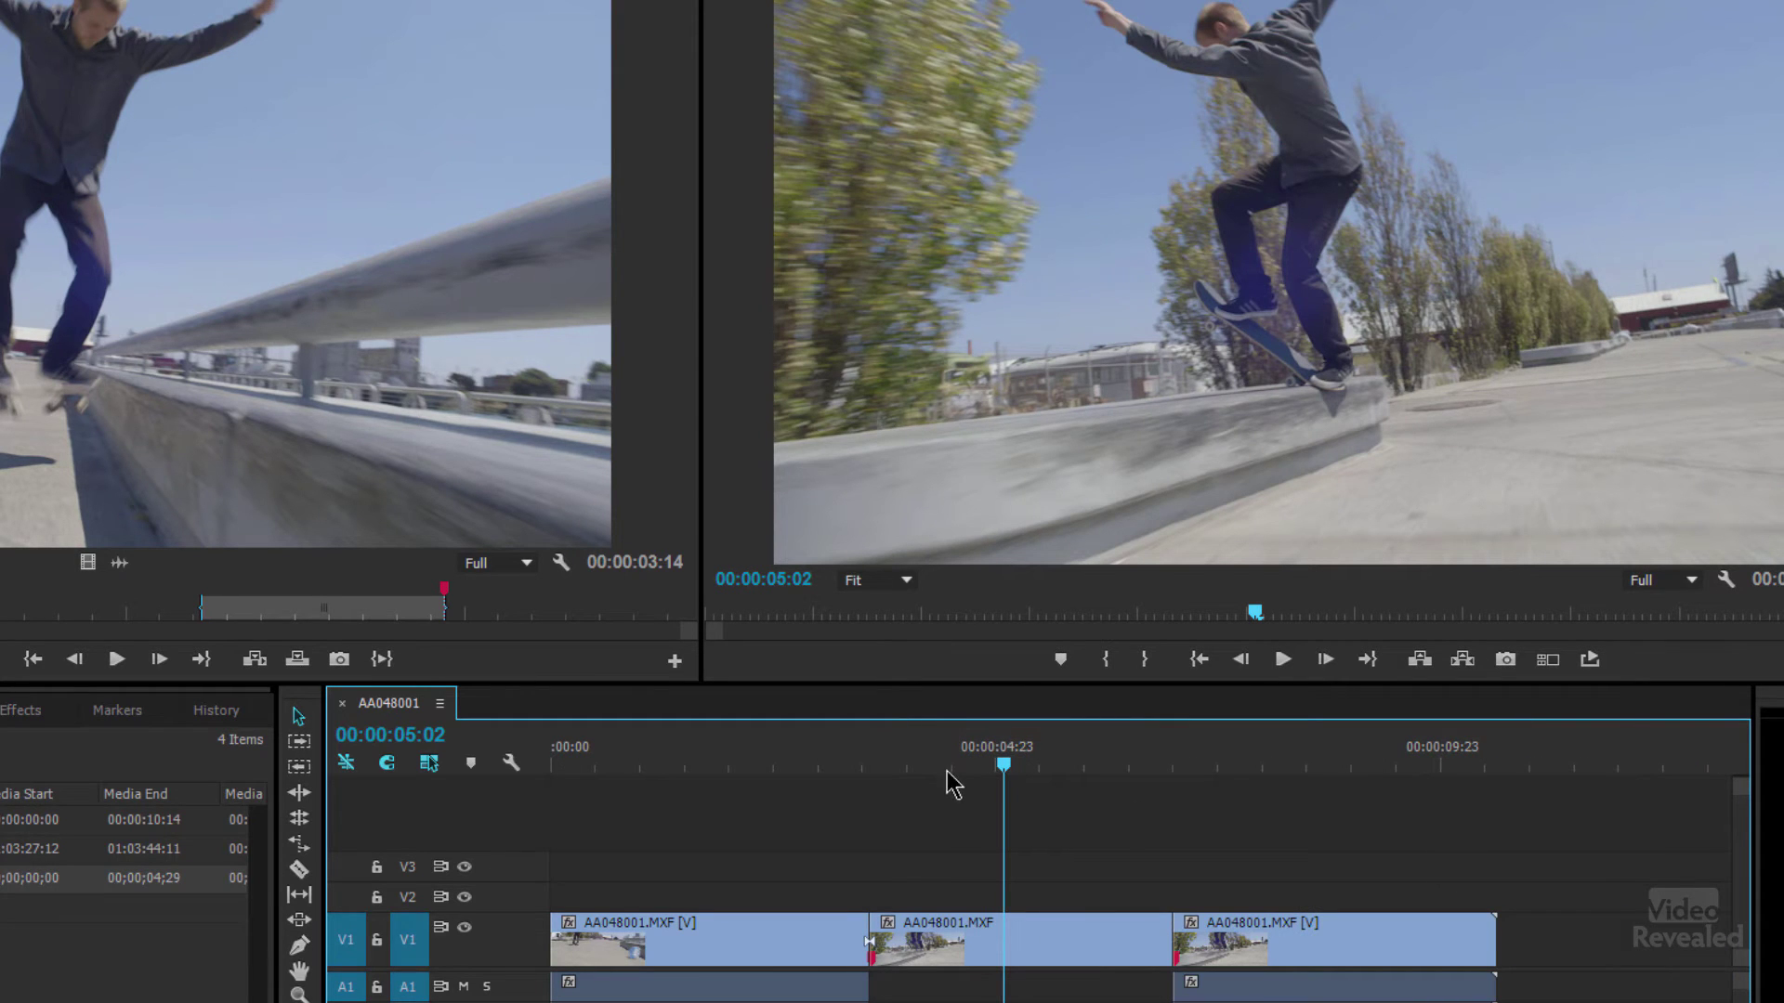
click(754, 764)
key(space)
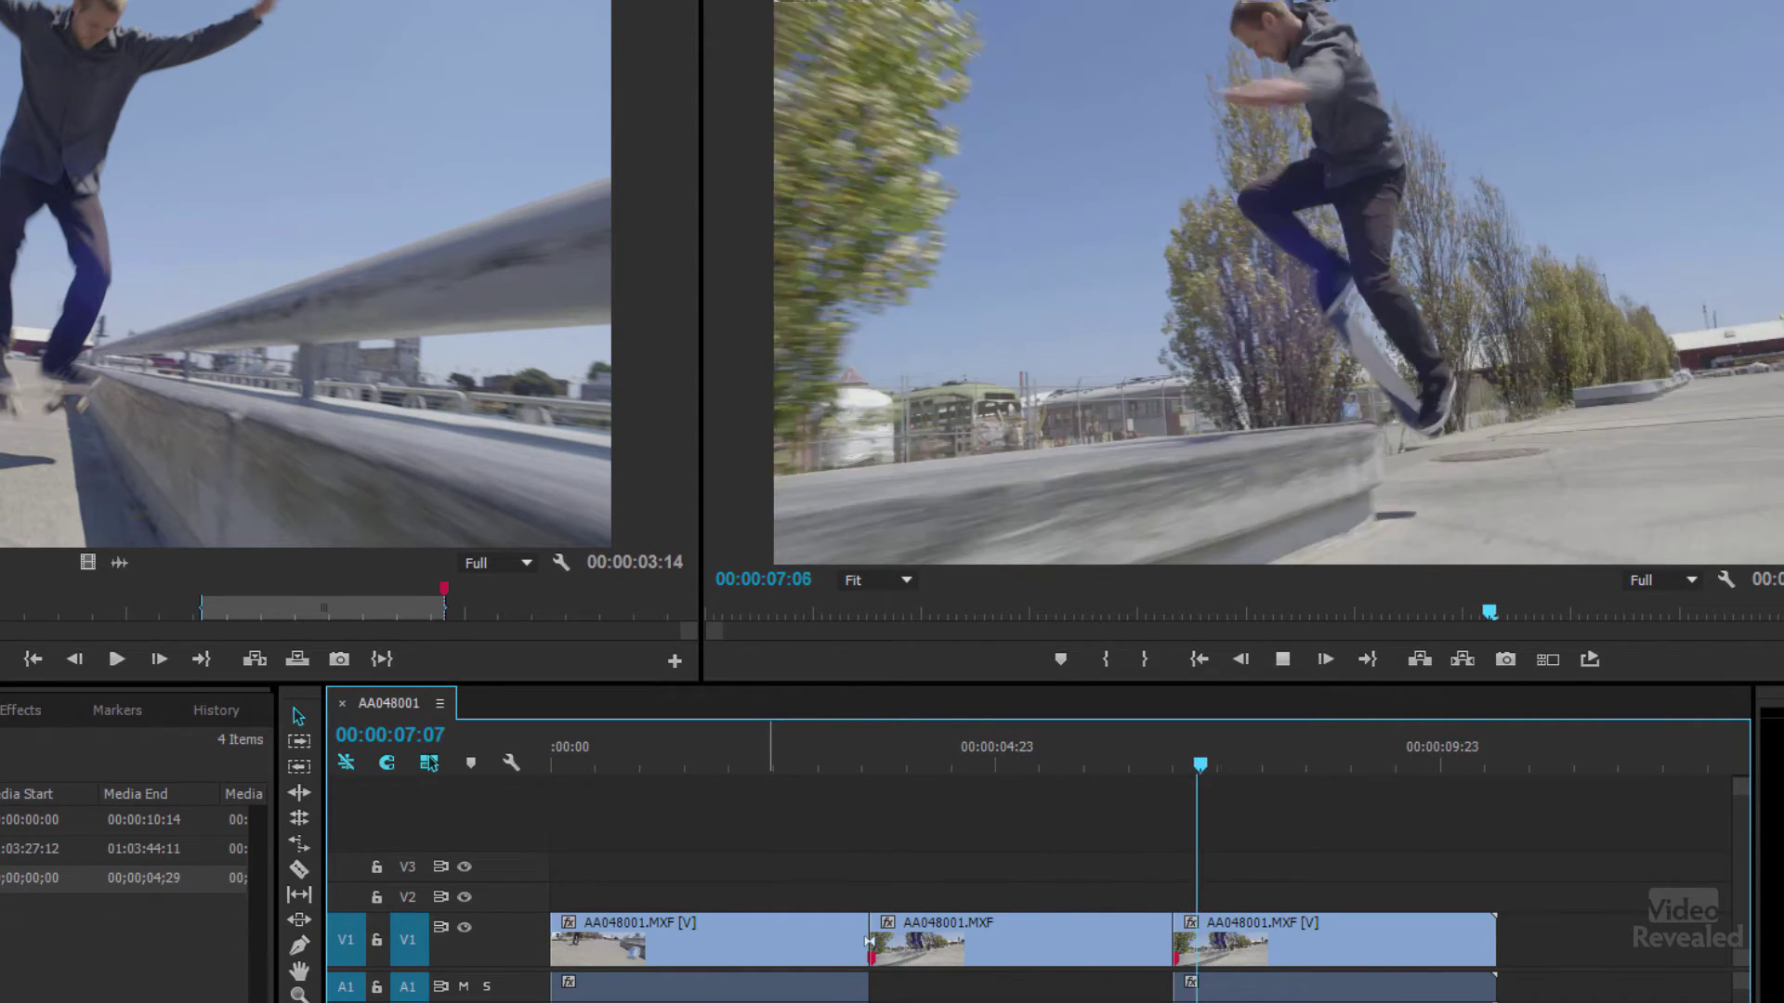
key(space)
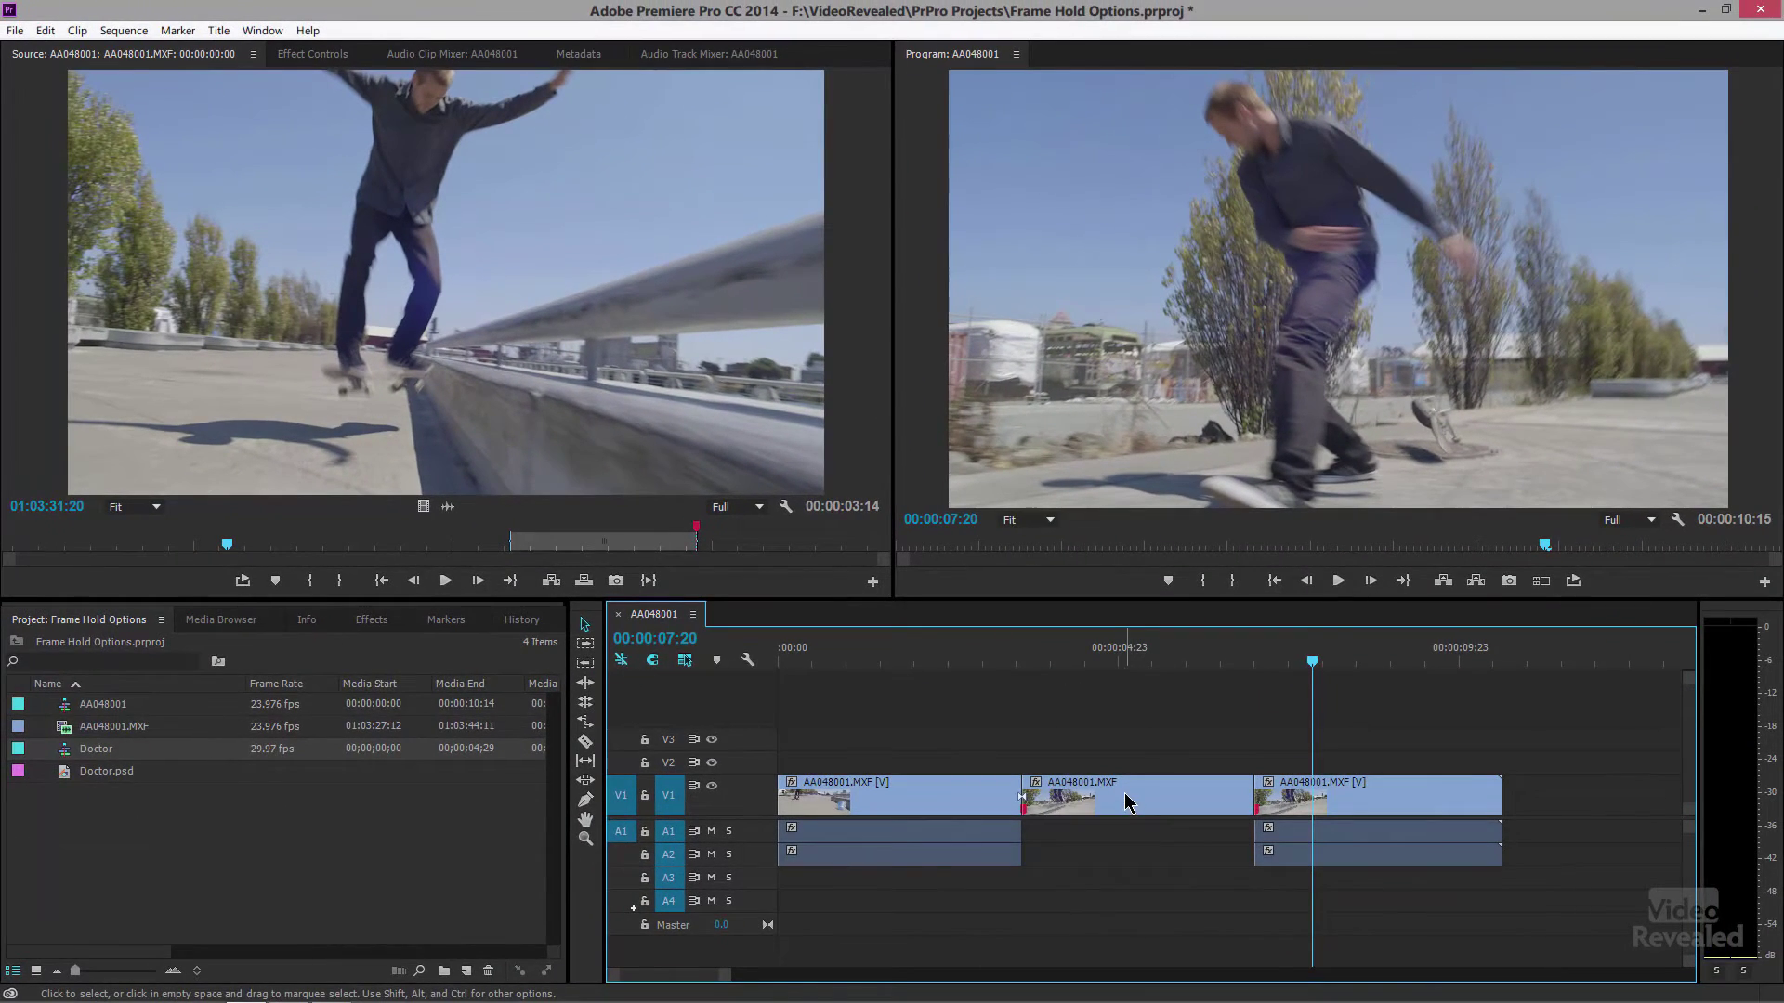
Select the hold segment and turn off its Opacity animation, deleting the existing keyframes
click(1127, 802)
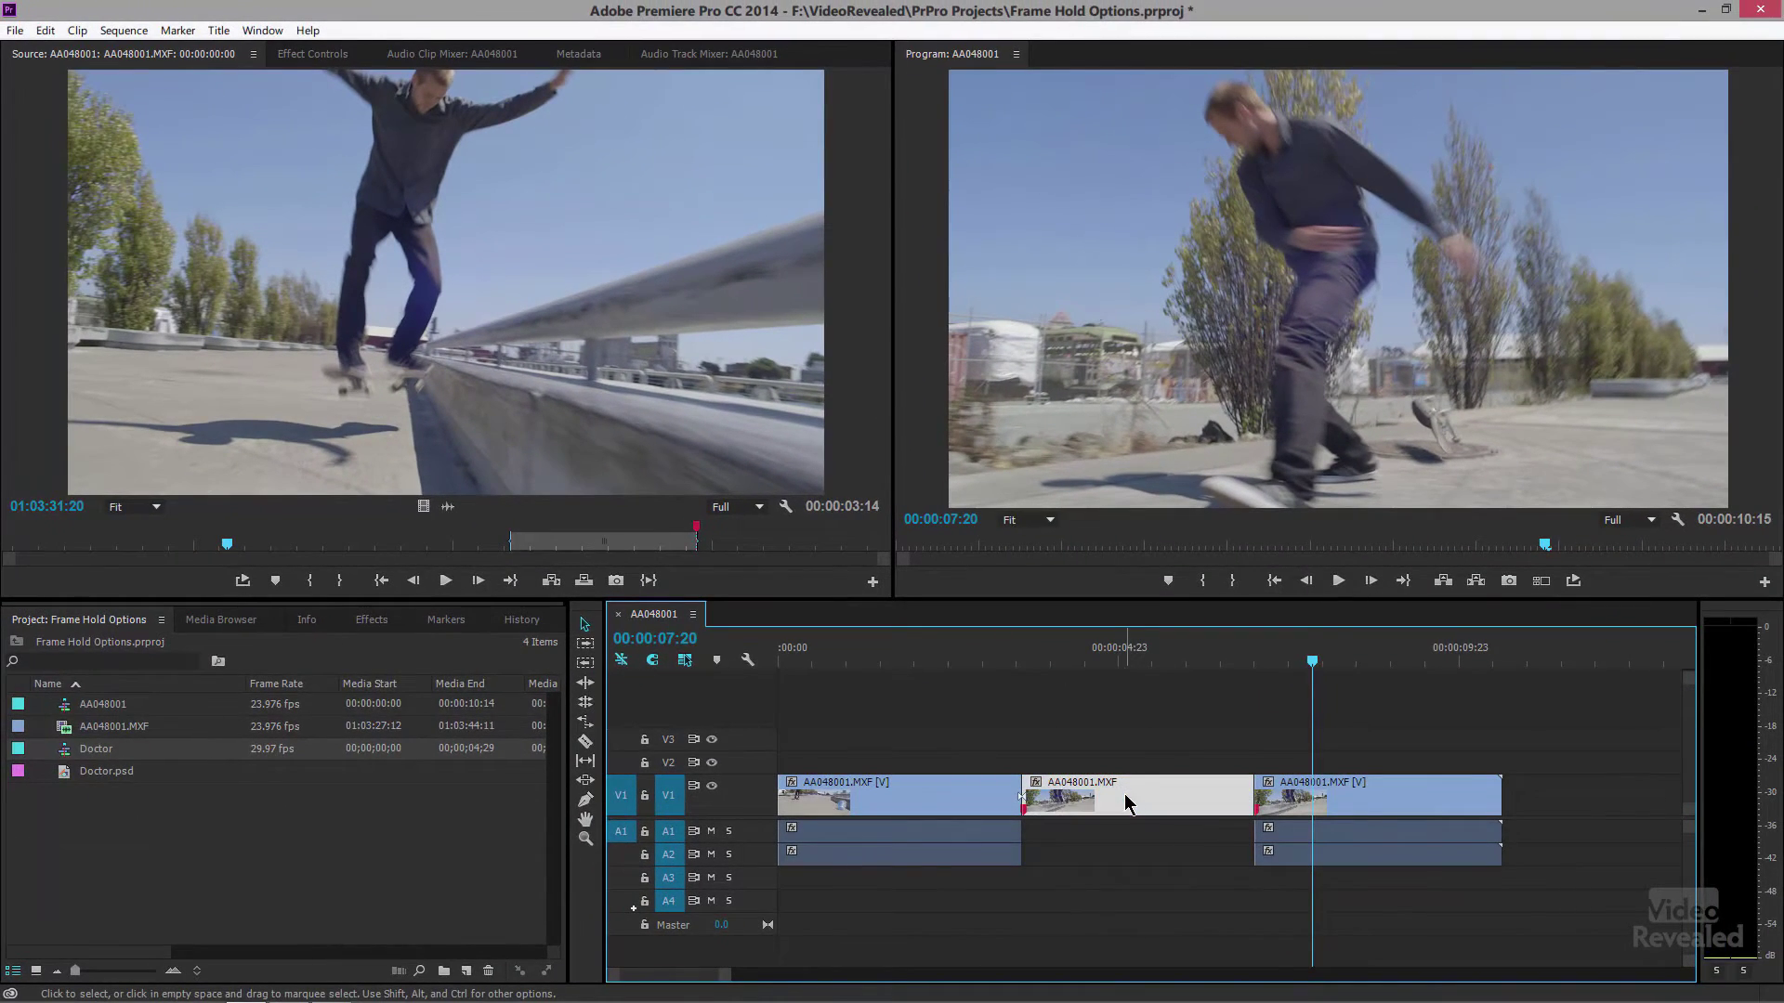
click(1114, 660)
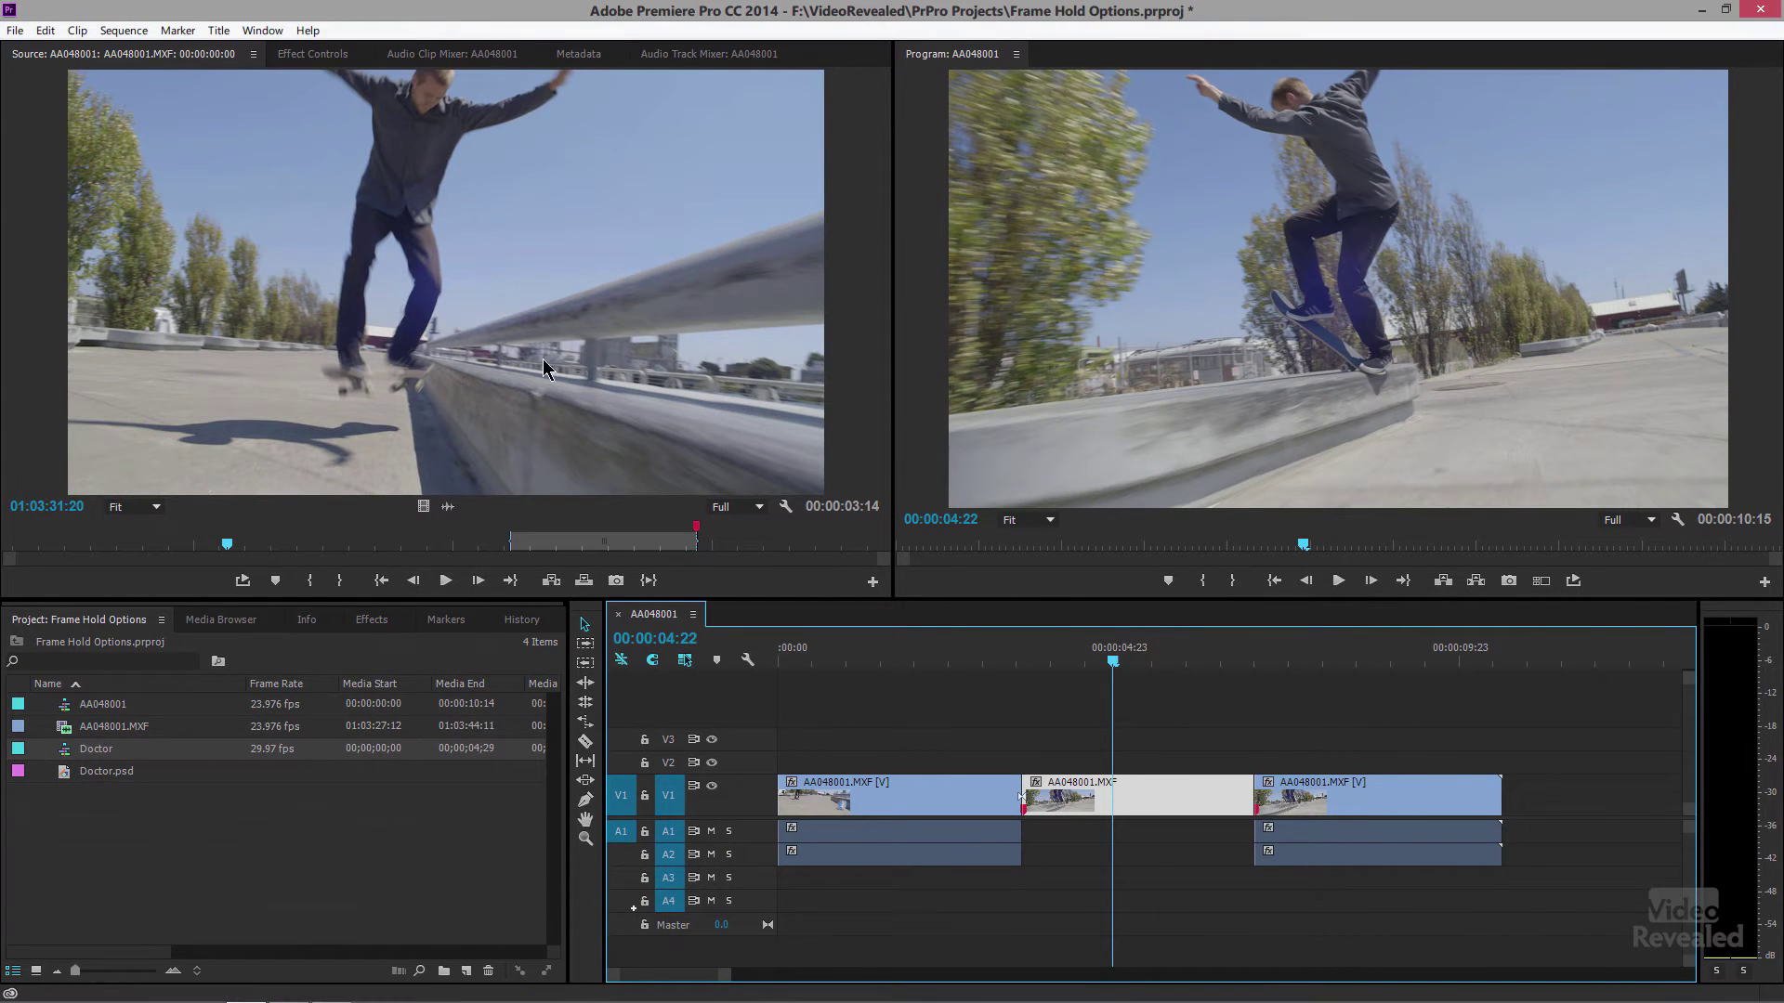
click(306, 54)
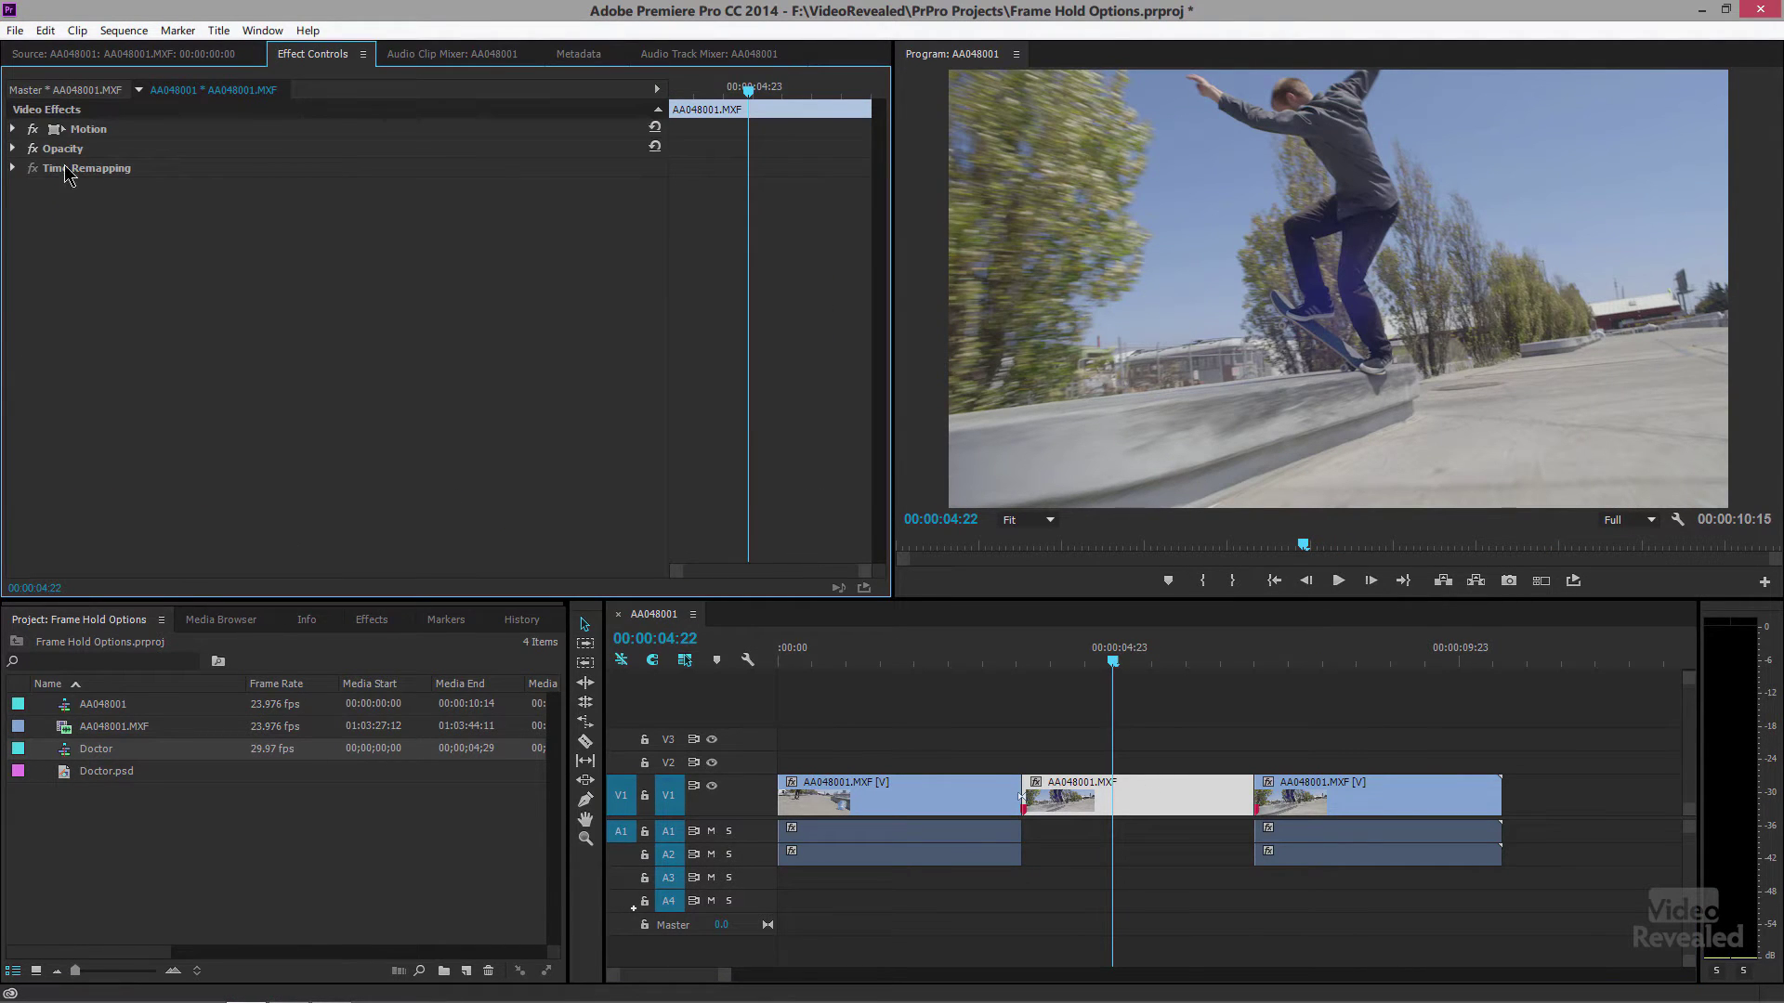
click(12, 149)
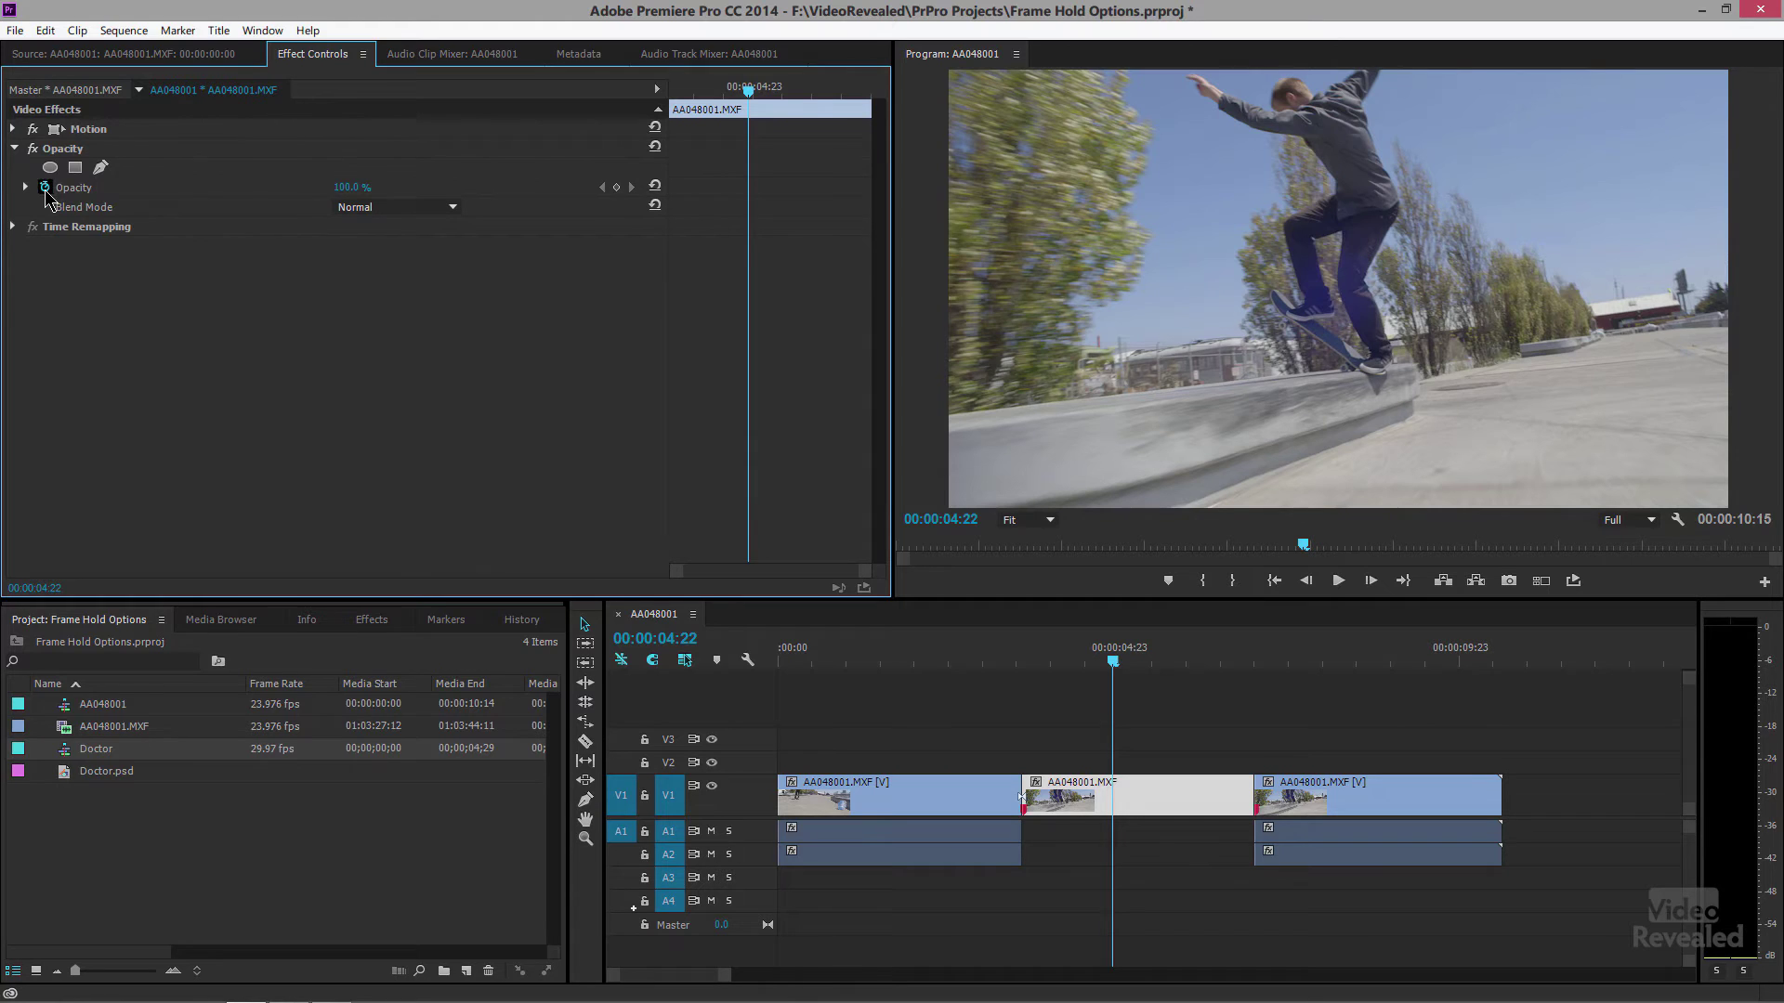
click(45, 187)
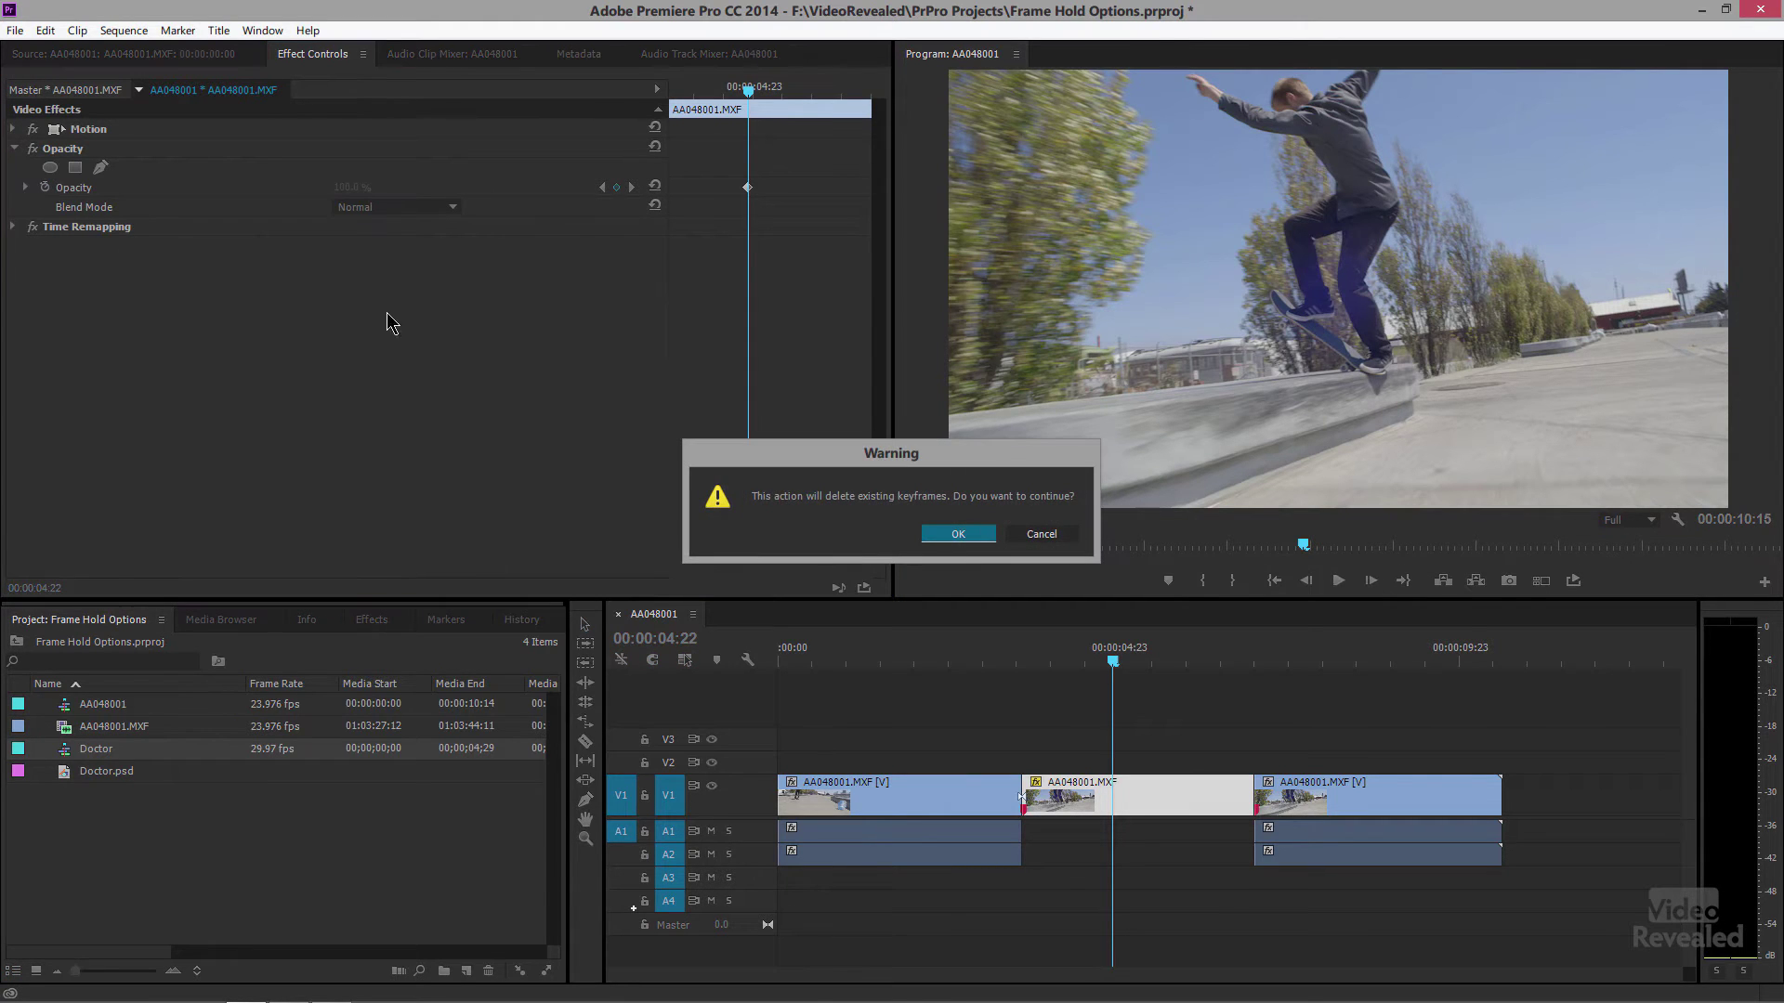
click(962, 535)
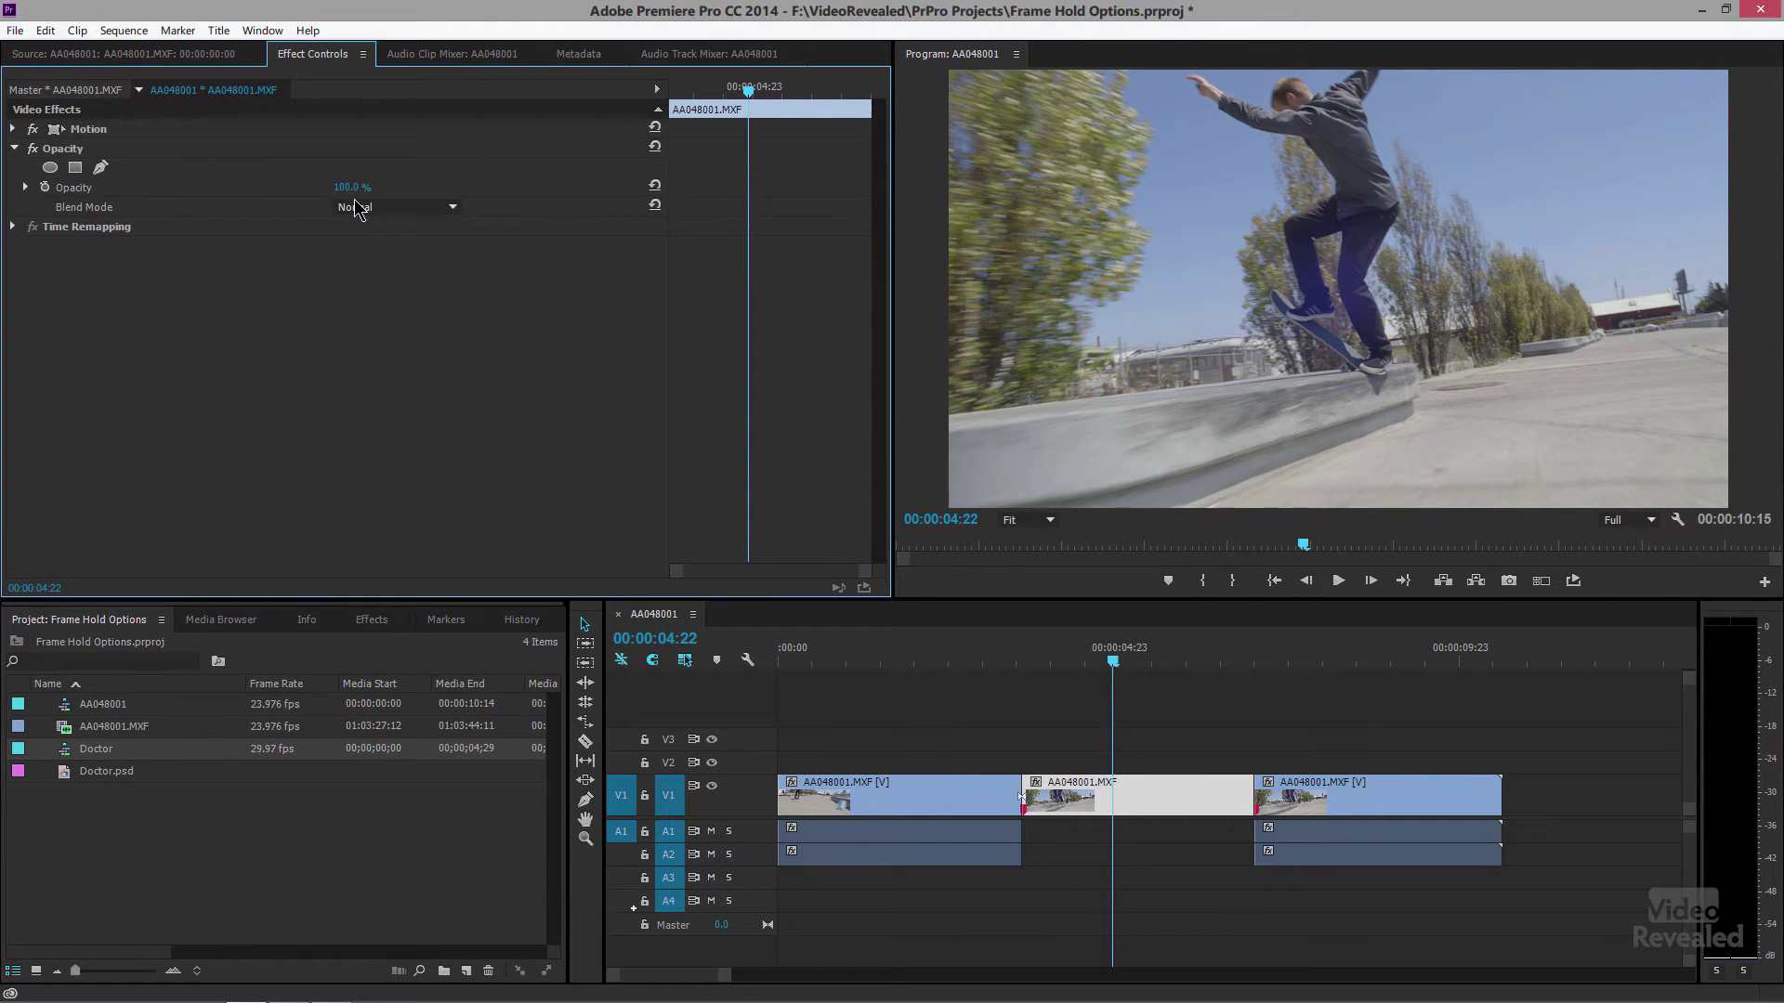
Lower the hold segment's opacity to 37% and play through the dimmed hold
drag(352, 193, 296, 193)
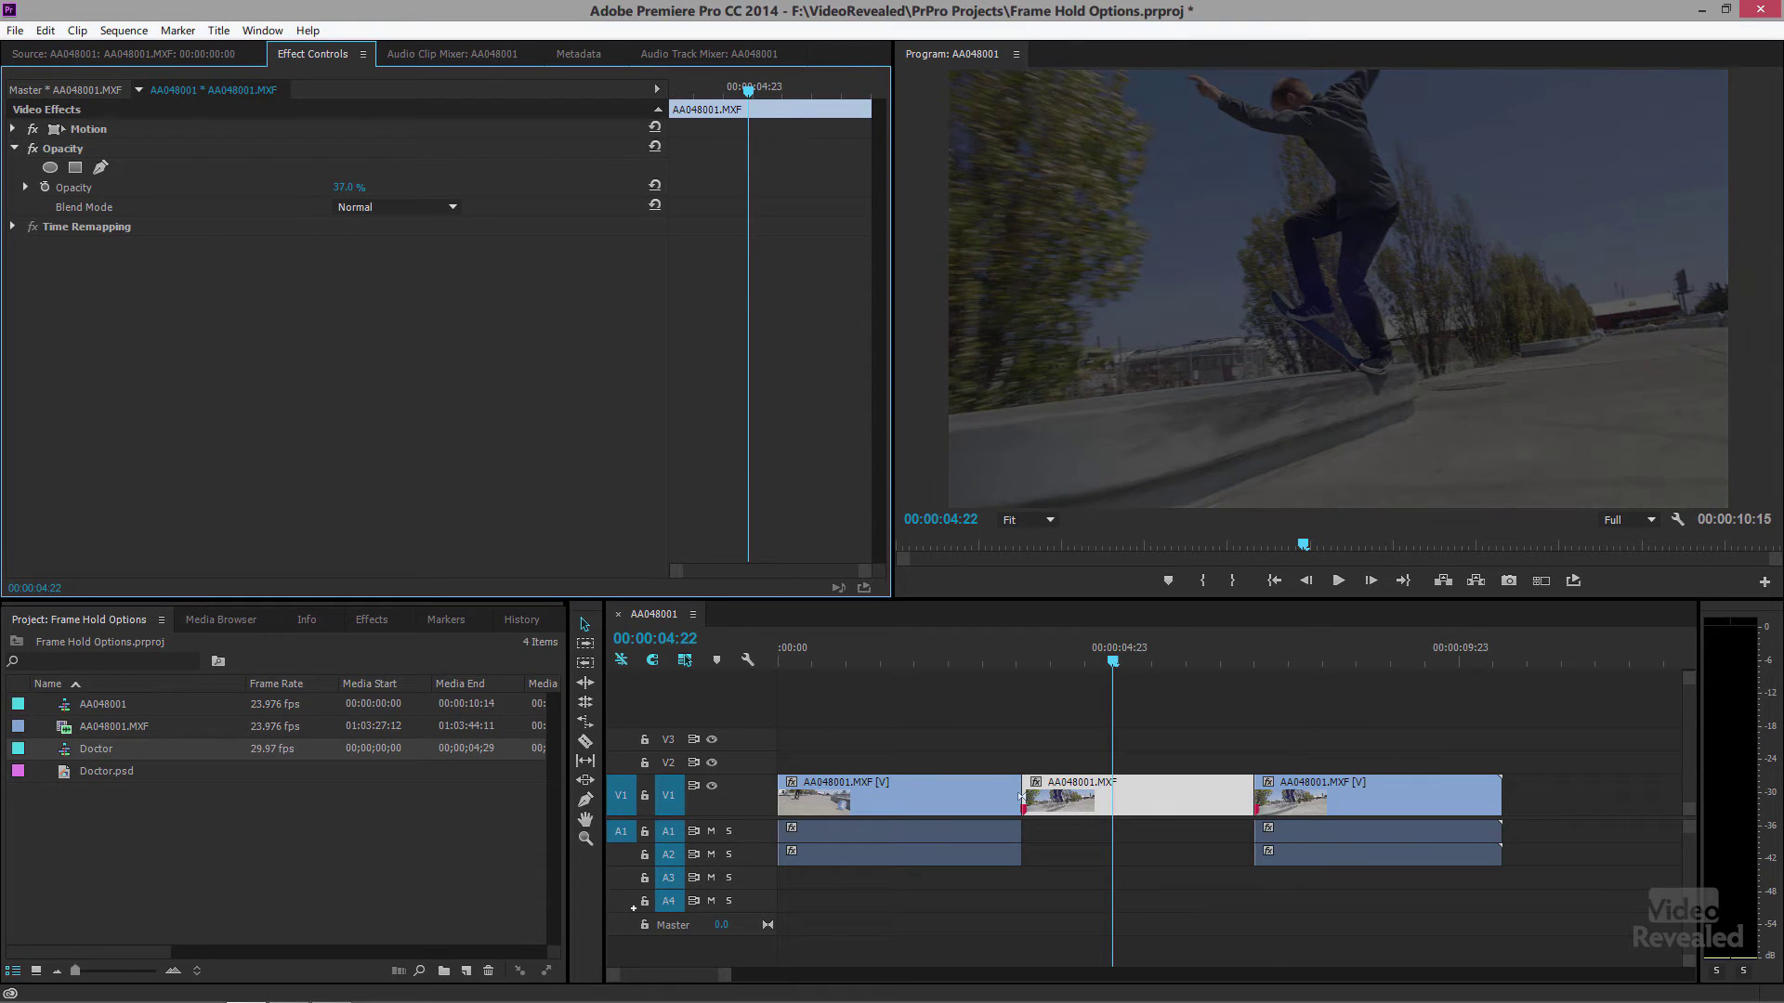
drag(1089, 658, 975, 663)
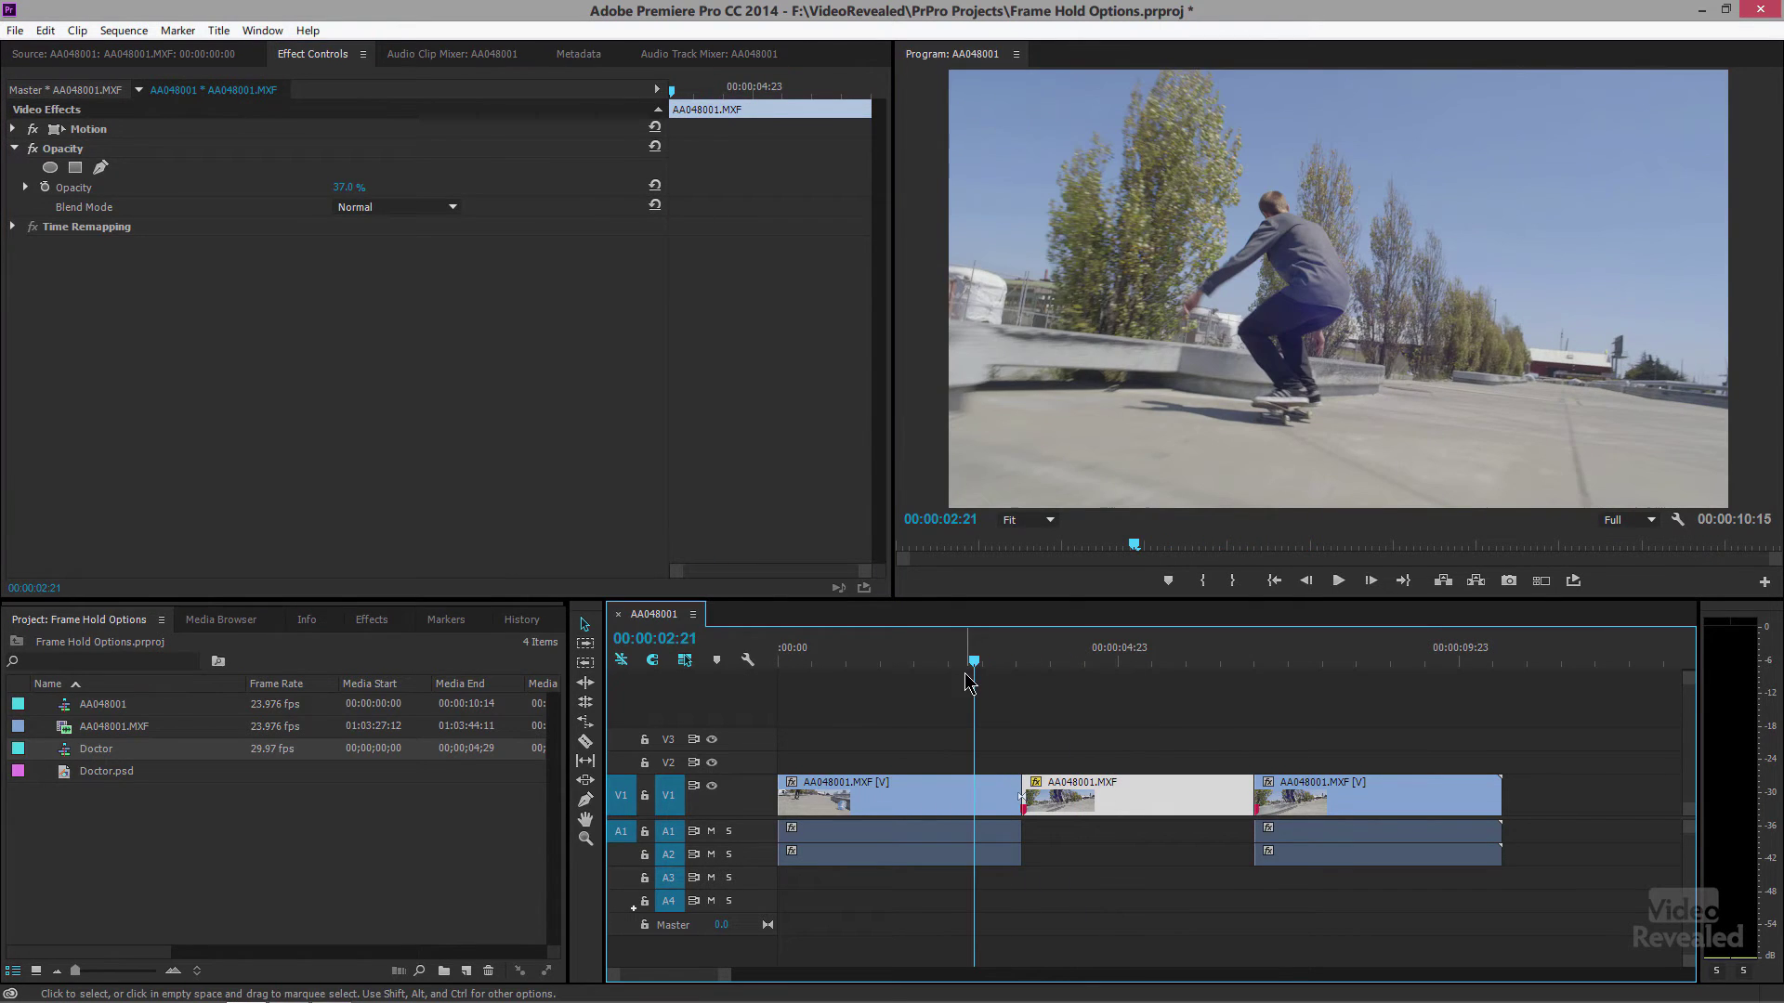
key(space)
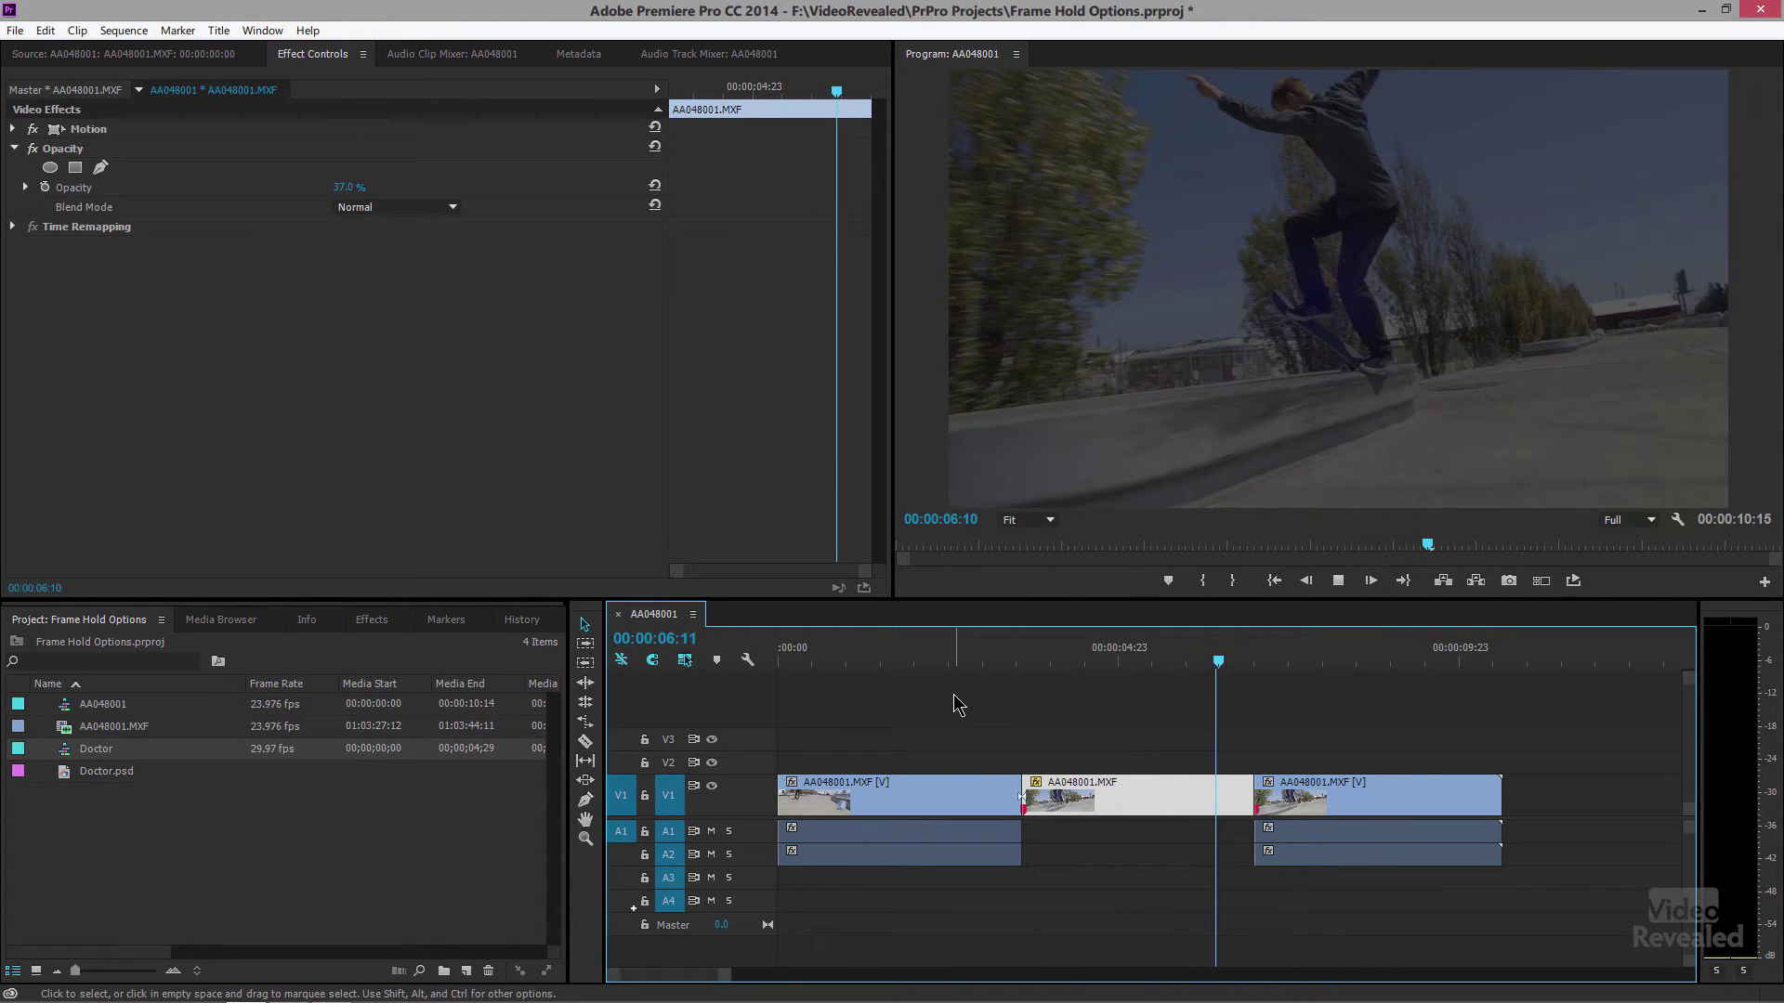
key(space)
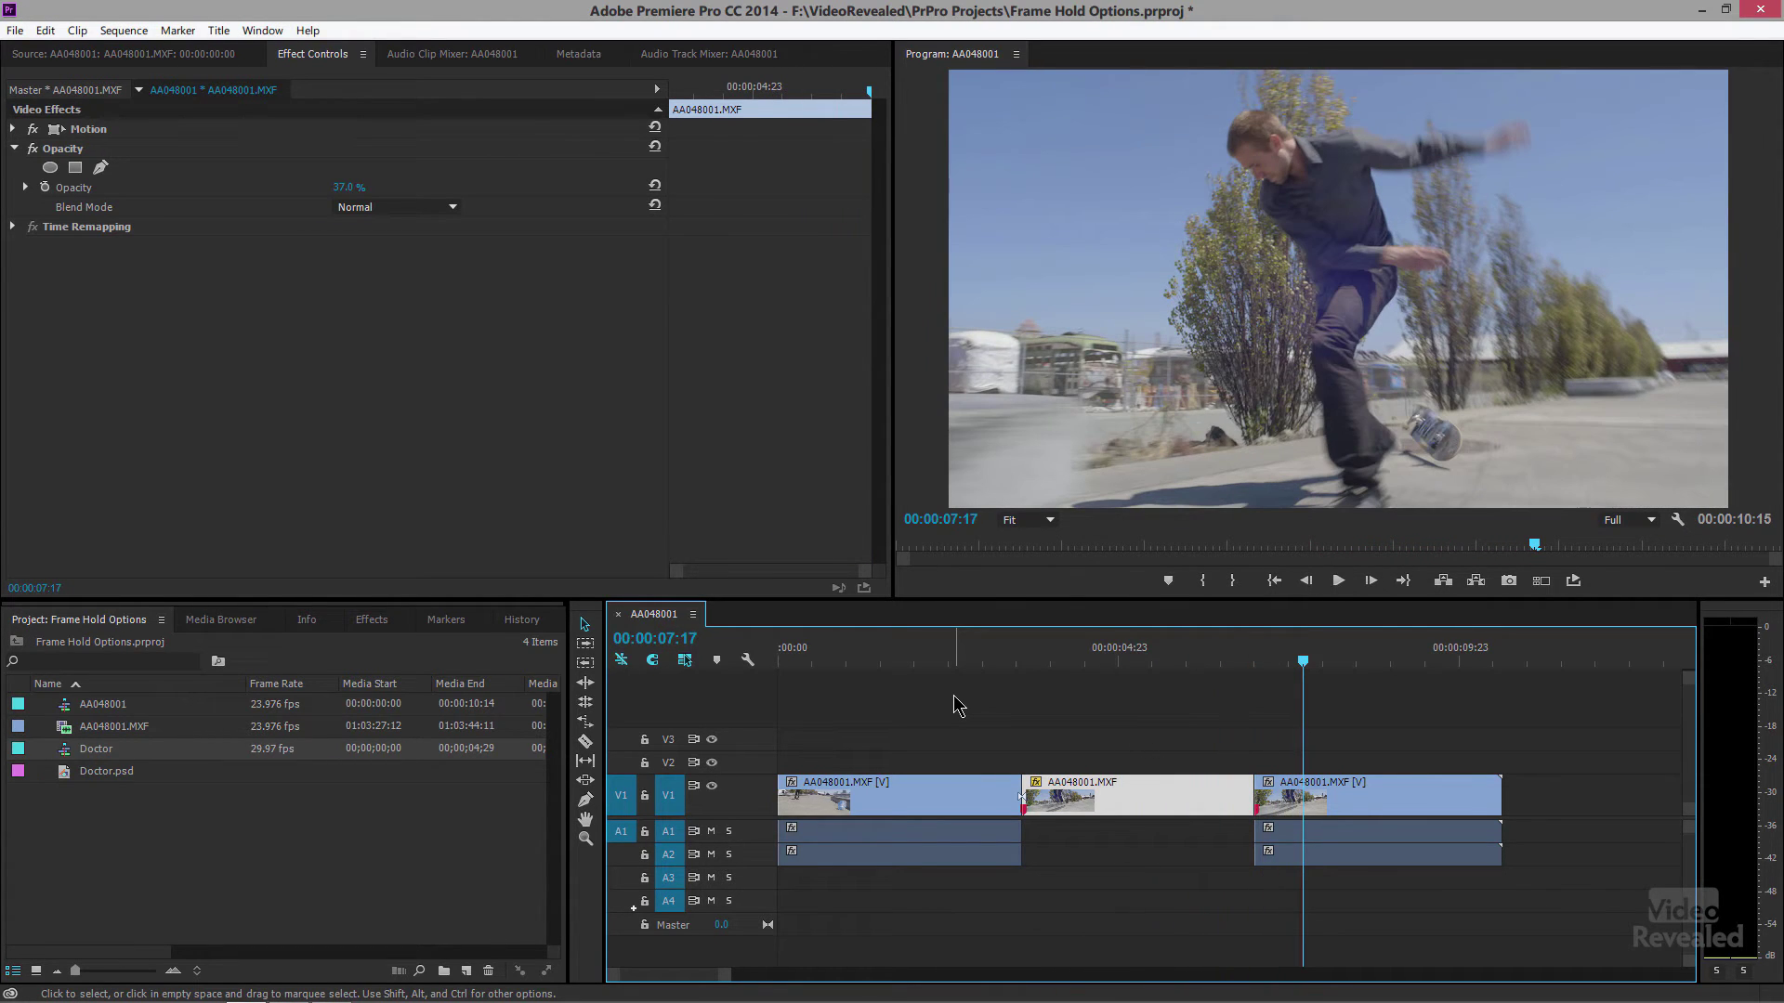
Place the Doctor ad on V2 over the hold, lock V2, and lengthen the hold to match it
drag(71, 752, 1031, 768)
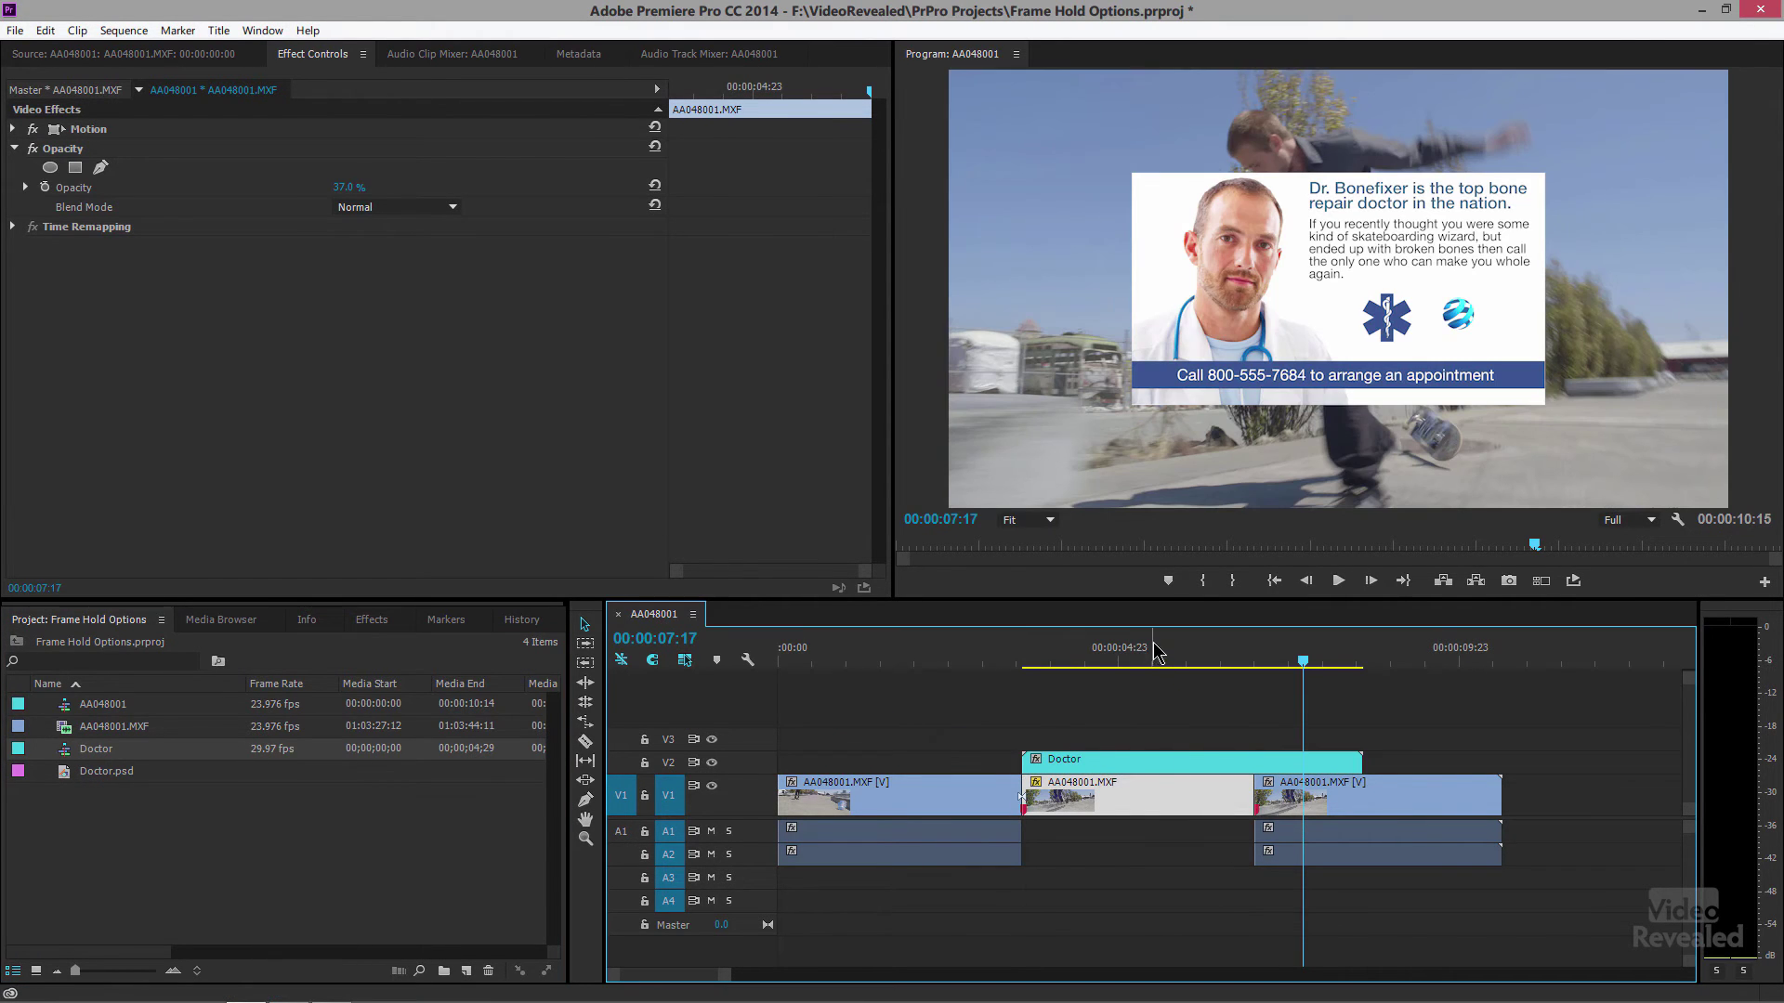
drag(1157, 654, 987, 658)
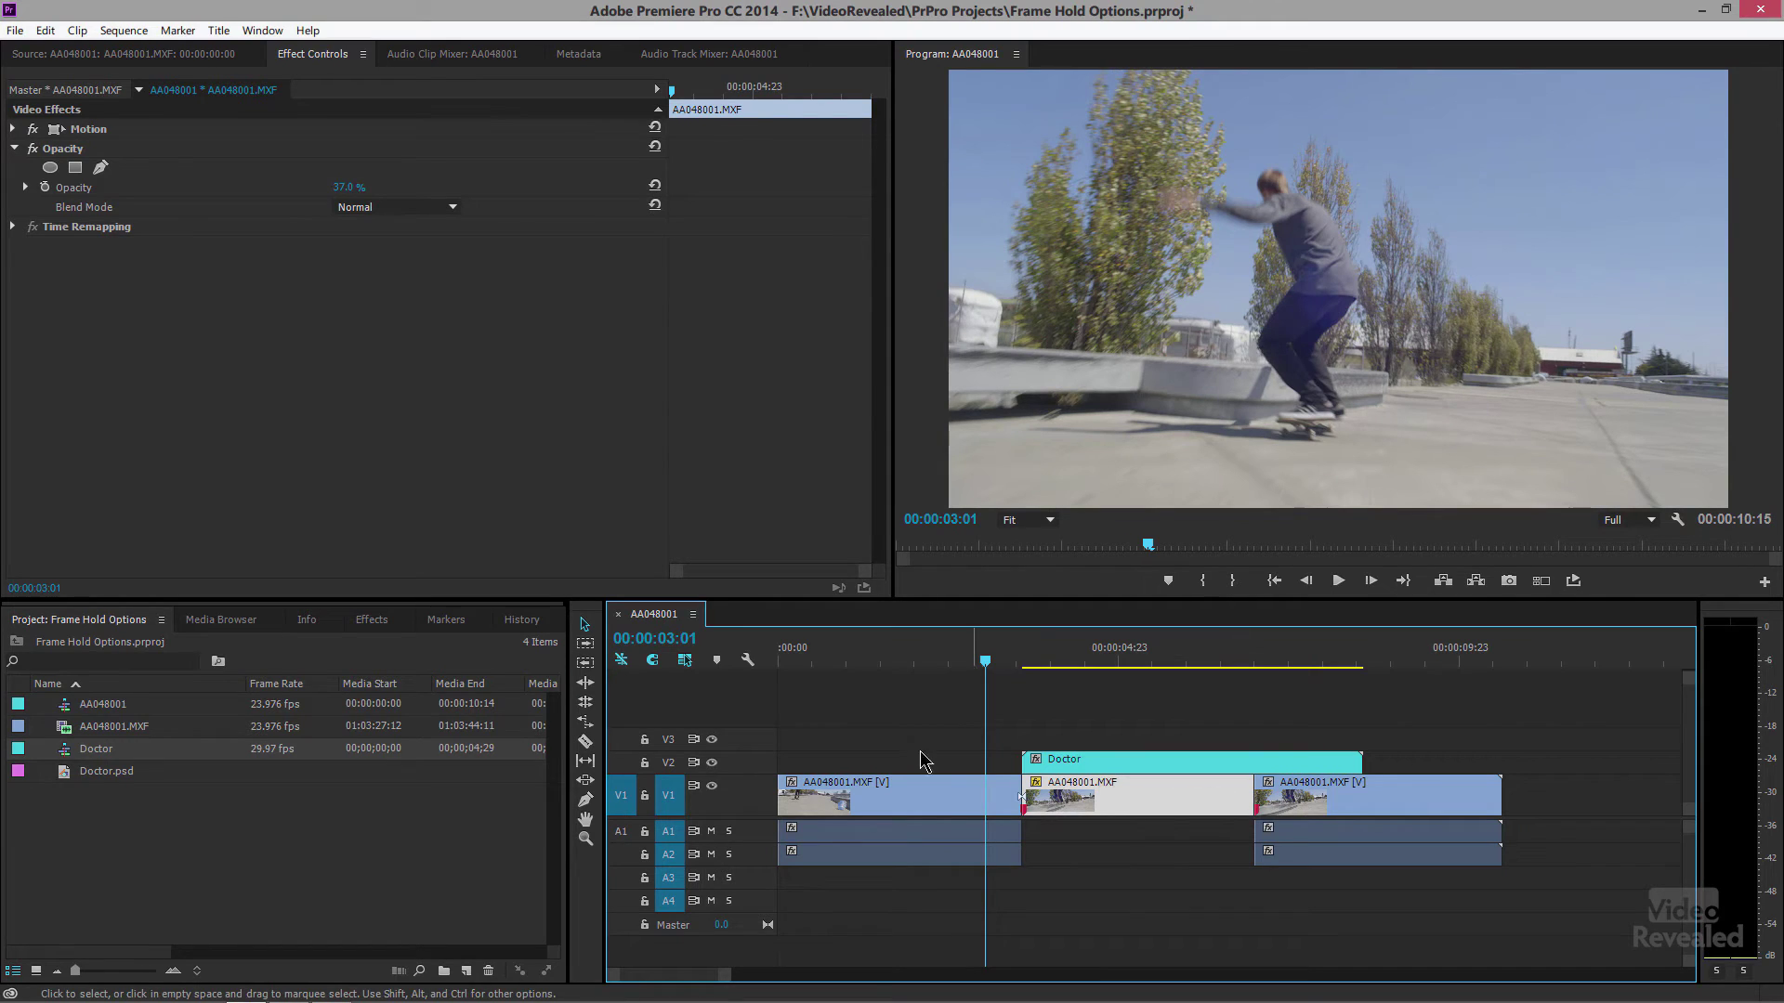
click(644, 762)
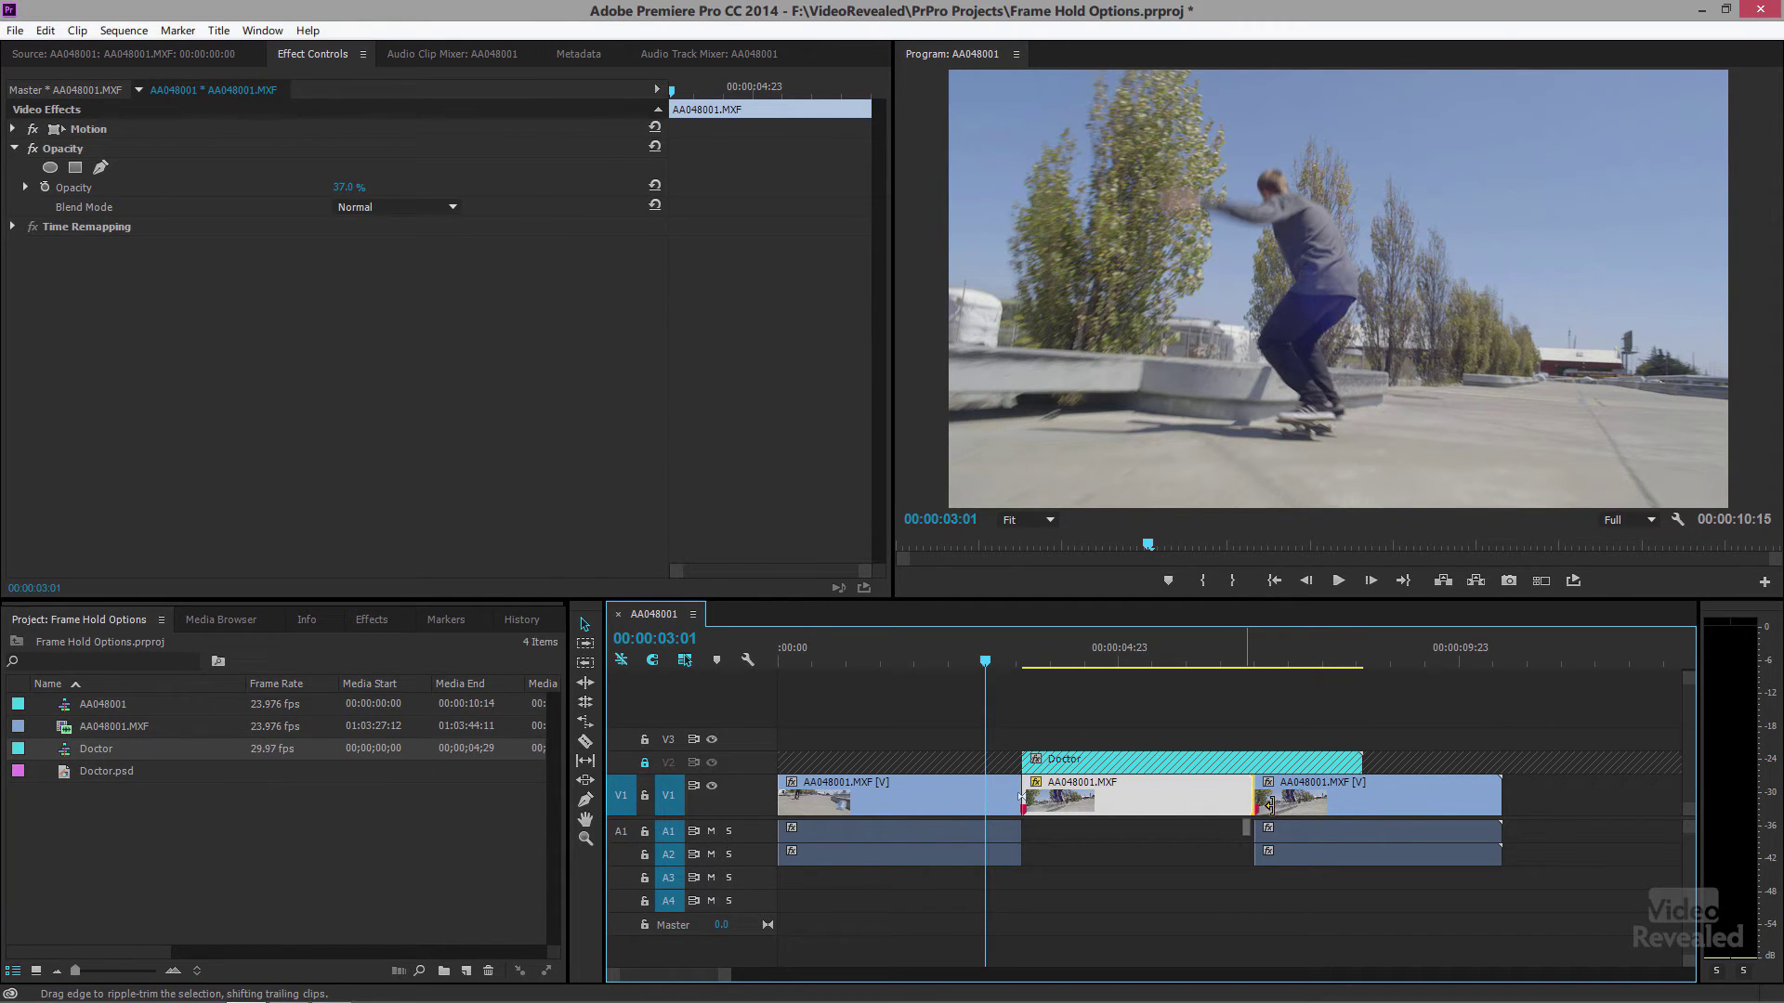
drag(1263, 804, 1363, 804)
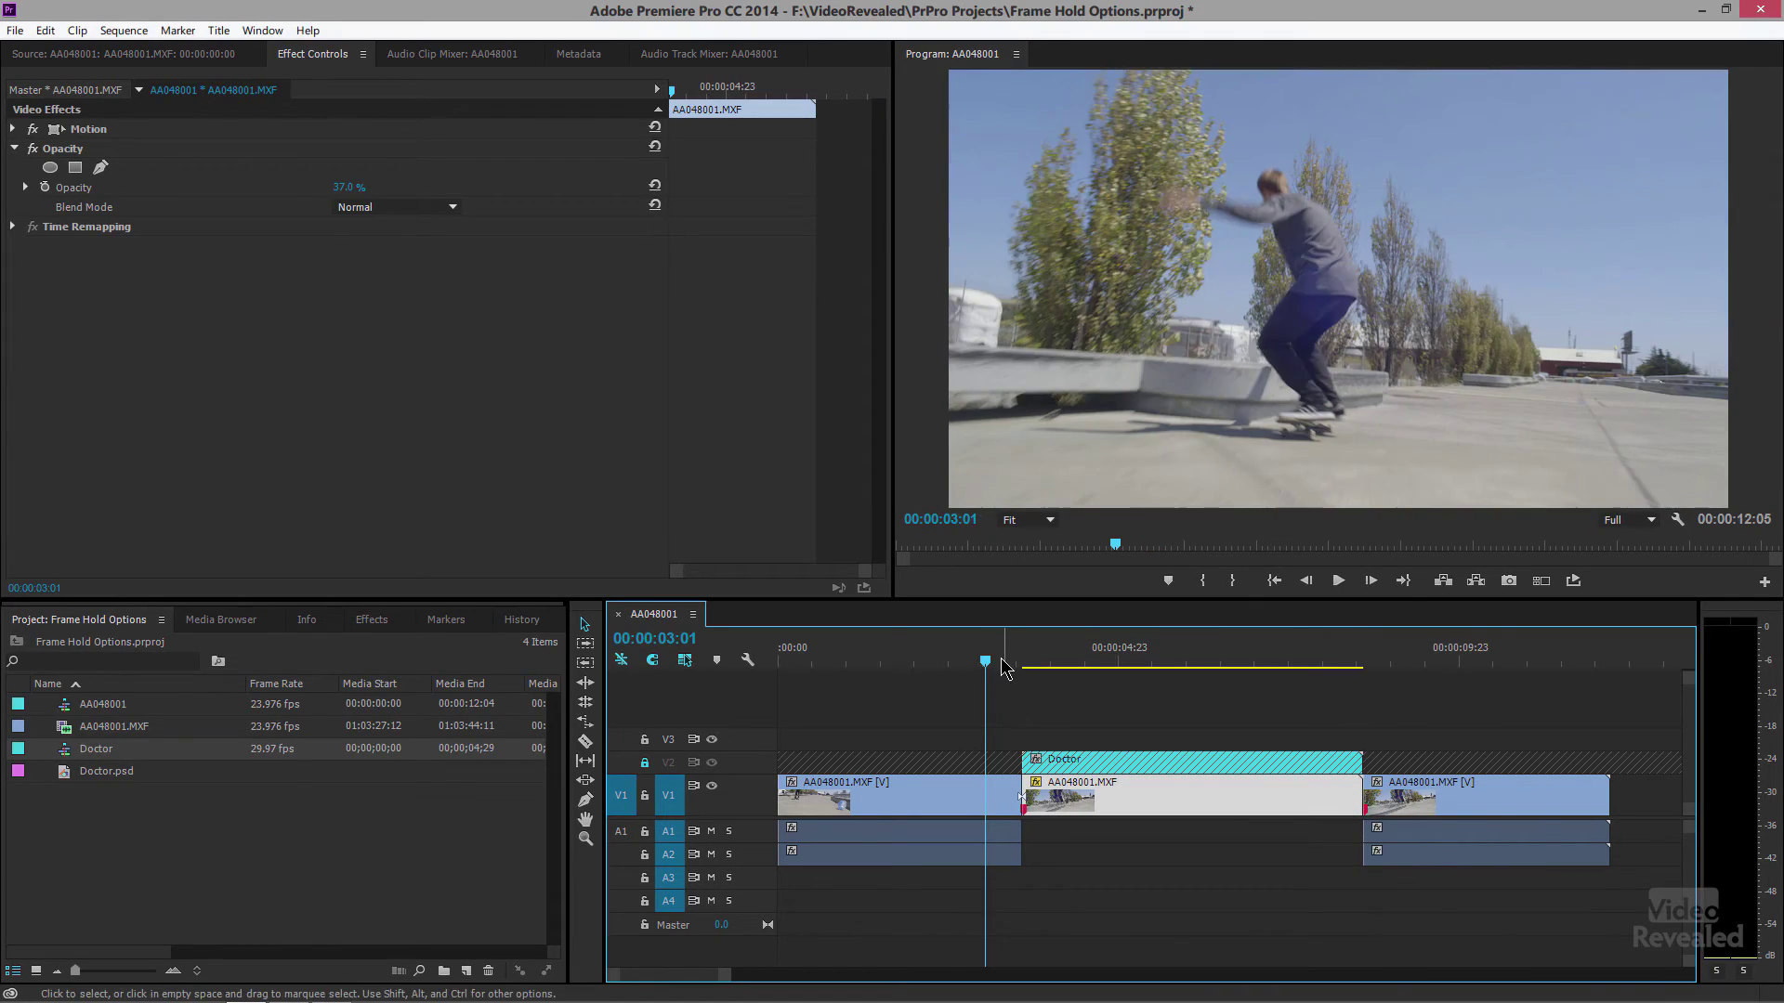